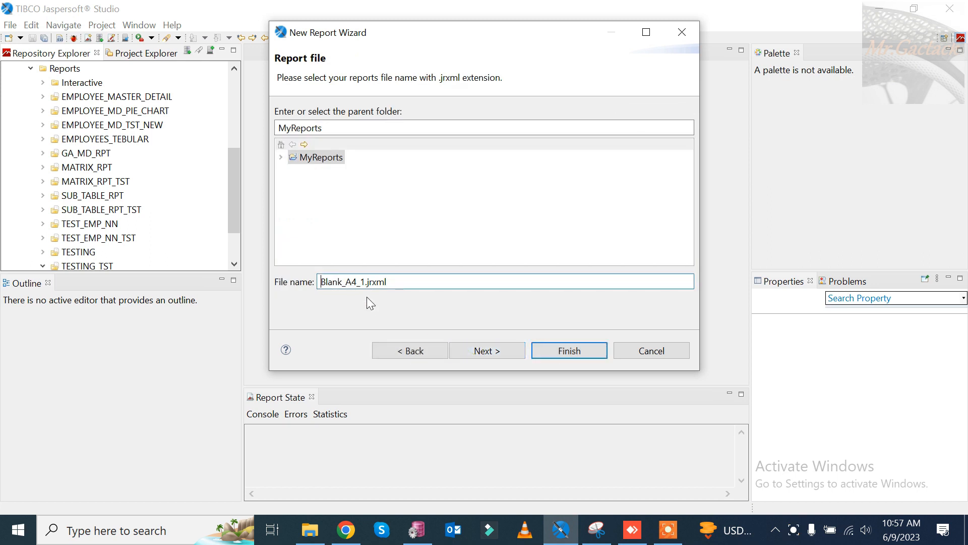
- Name the report file TABLE_RPT.jrxml in the MyReports folder and continue to the data source settings
drag(365, 282, 318, 281)
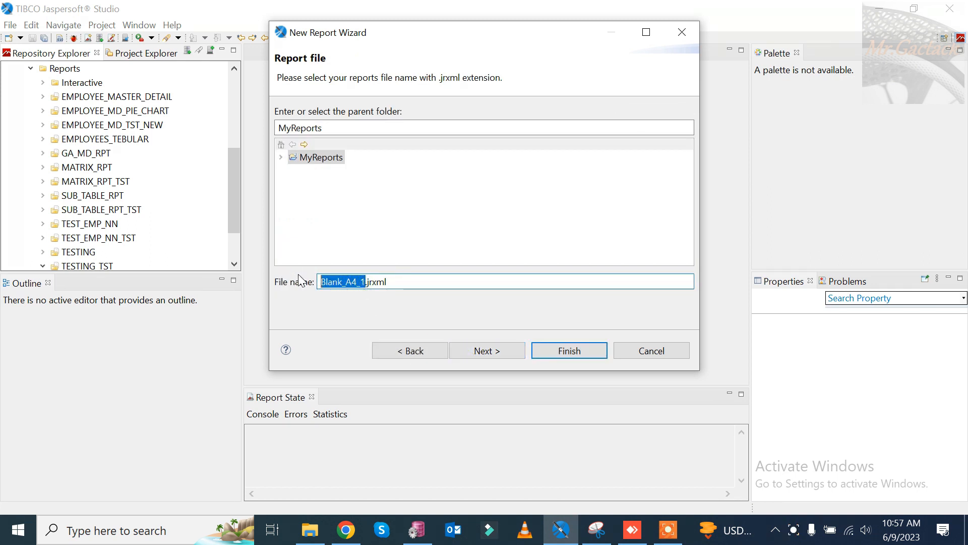
text(TABLE_RPT)
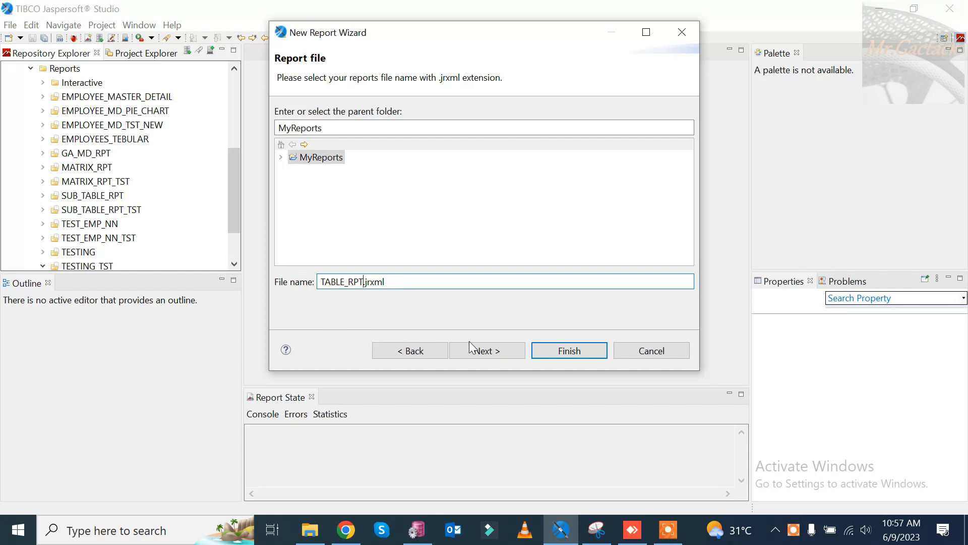
click(509, 350)
- Choose the Local JasperReport database JDBC connection as data adapter and enter the query "select * from dept"
click(383, 111)
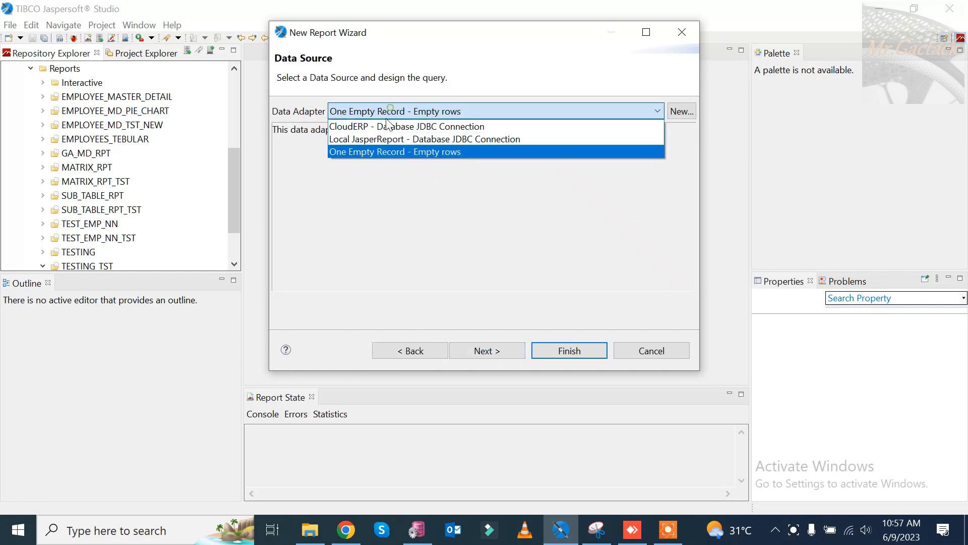
click(382, 139)
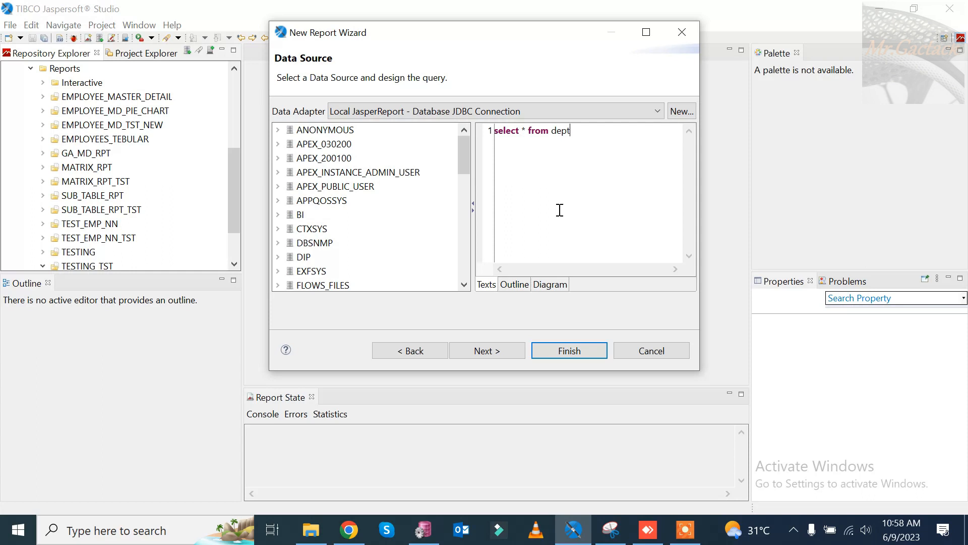
click(505, 348)
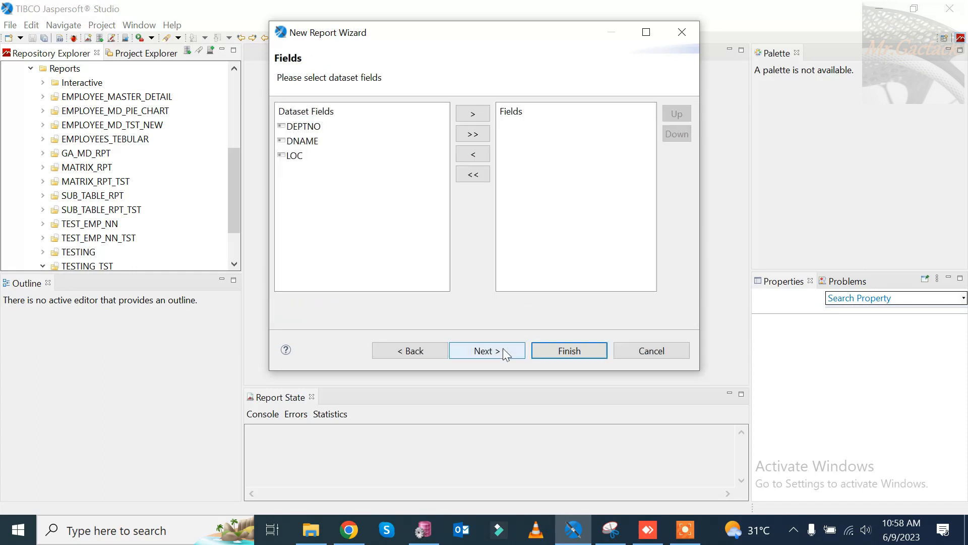
- Include all dataset fields (DEPTNO, DNAME, LOC) in the report and complete the wizard
click(472, 134)
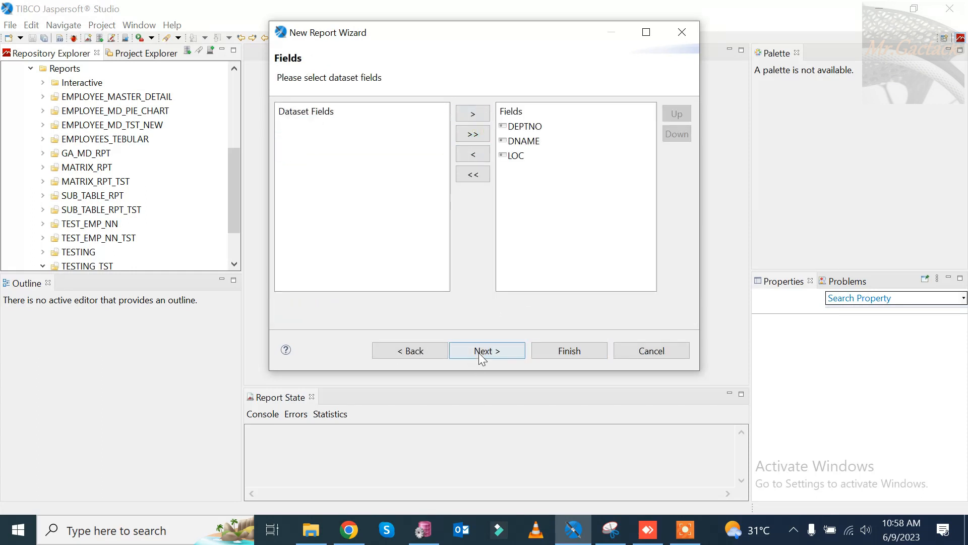
click(481, 353)
click(694, 352)
click(748, 350)
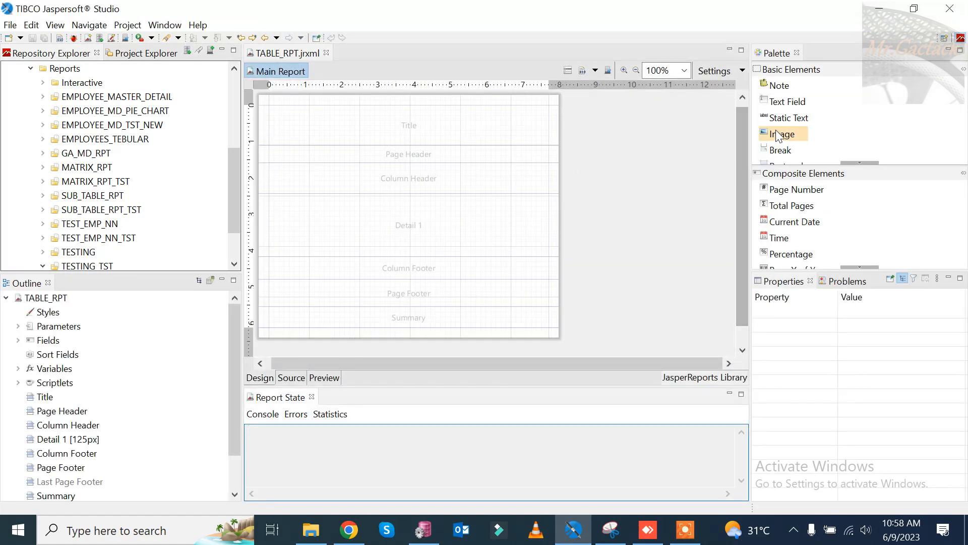
- Add a static text element reading "Table Report" to the Title band
drag(785, 119, 378, 122)
double_click(418, 129)
text(Table R)
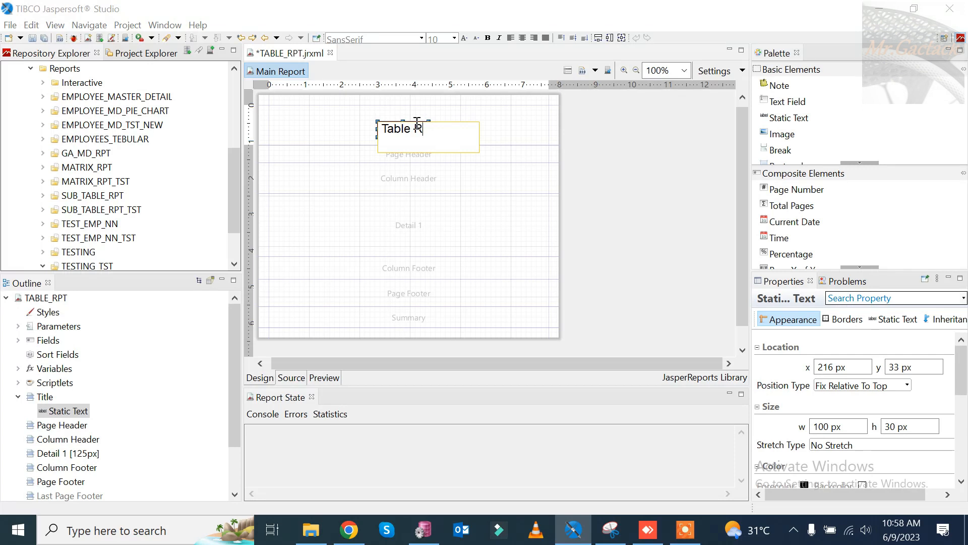
click(595, 207)
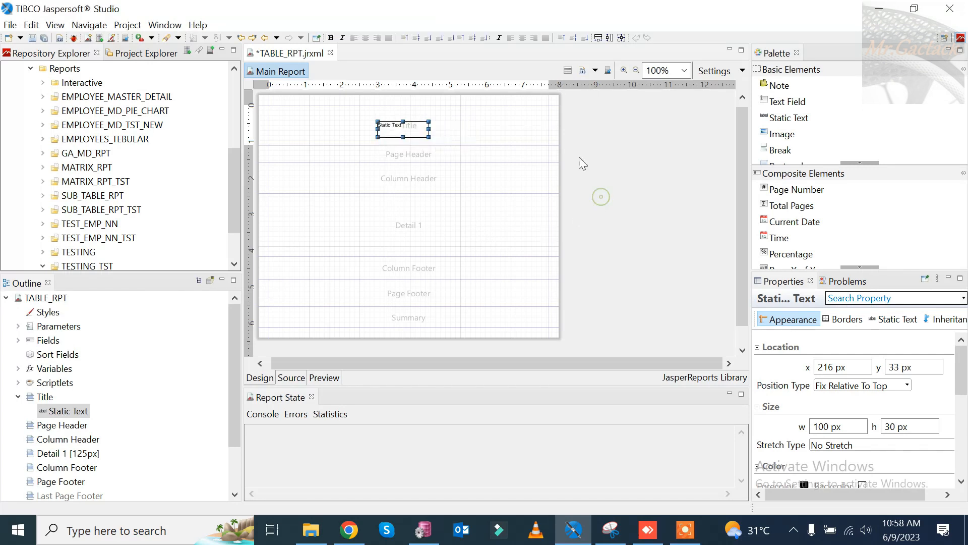
- Make the title text bold at size 20 and widen its box to about 204 px
click(414, 130)
click(488, 39)
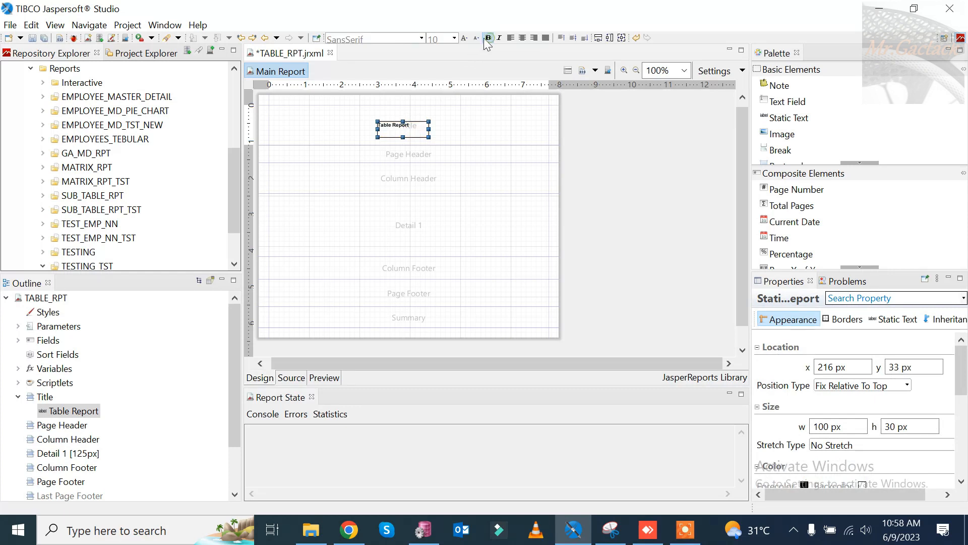
click(454, 38)
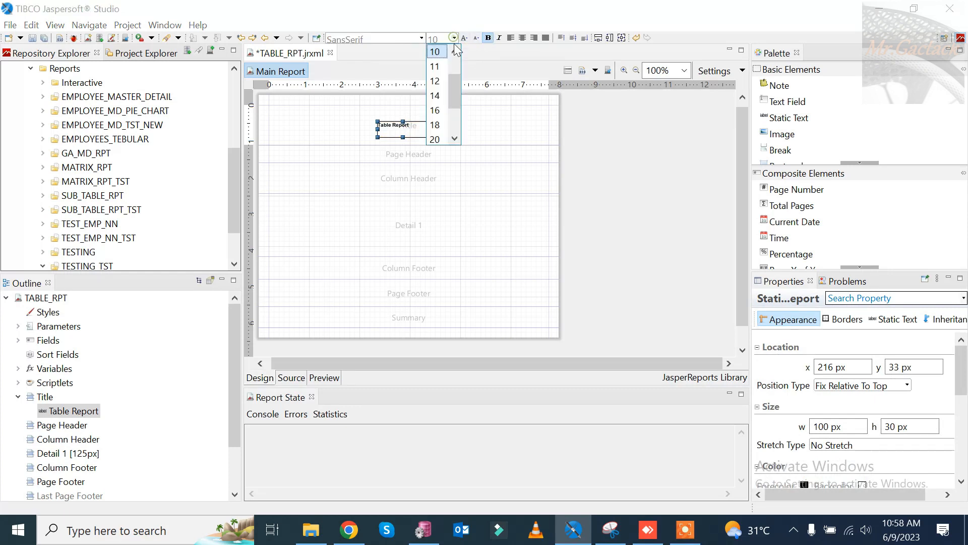
click(436, 139)
drag(429, 129, 481, 129)
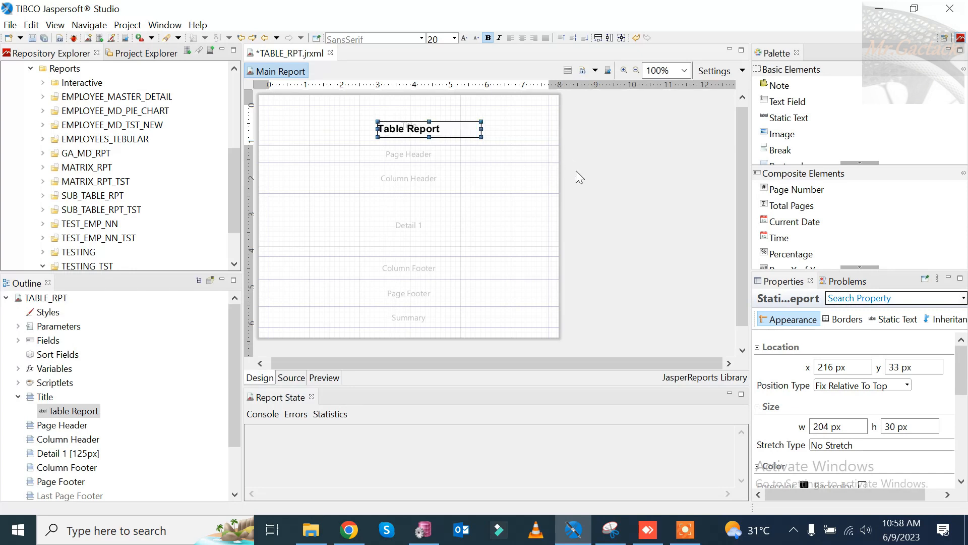
- Center the title text horizontally and vertically in its box, reposition it near the page's center, and shorten the Title band
click(888, 318)
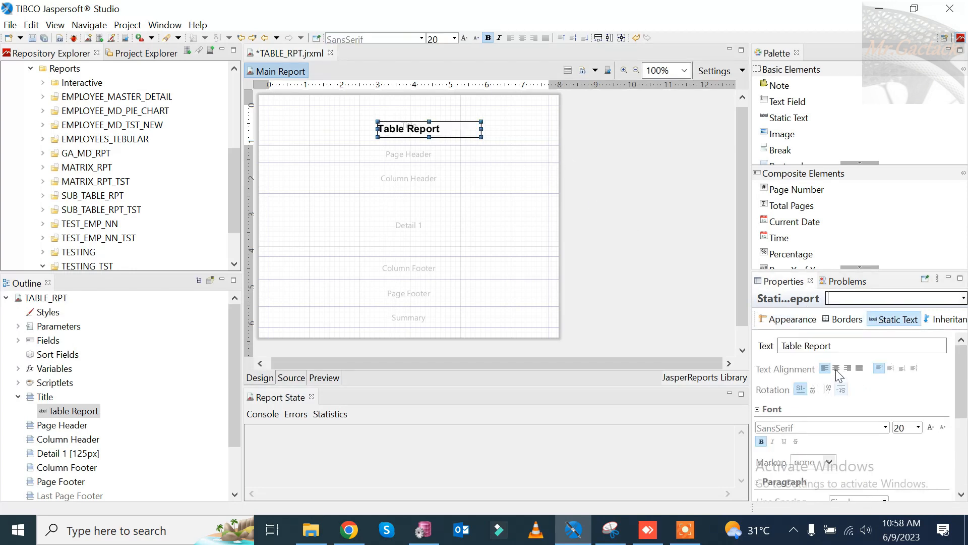
click(836, 368)
click(891, 369)
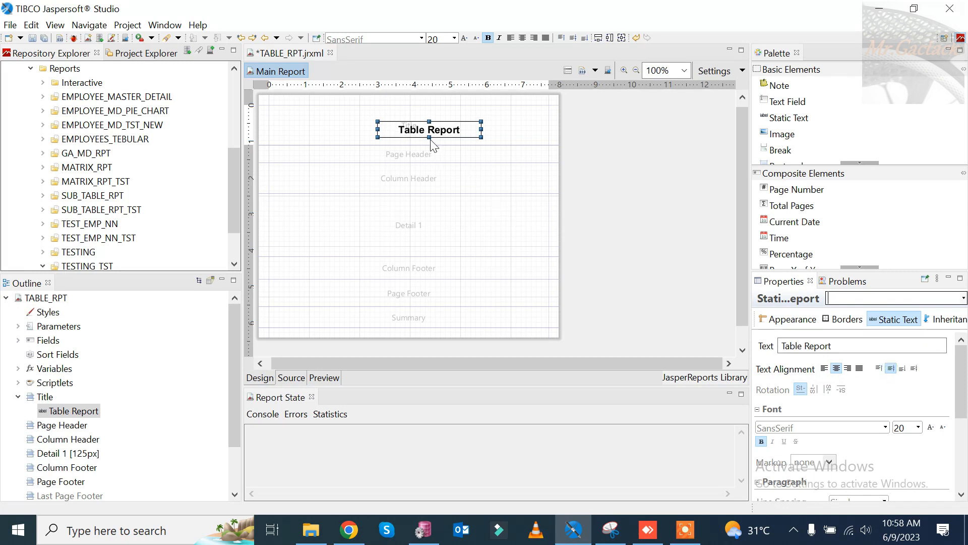
drag(443, 121, 414, 115)
click(484, 133)
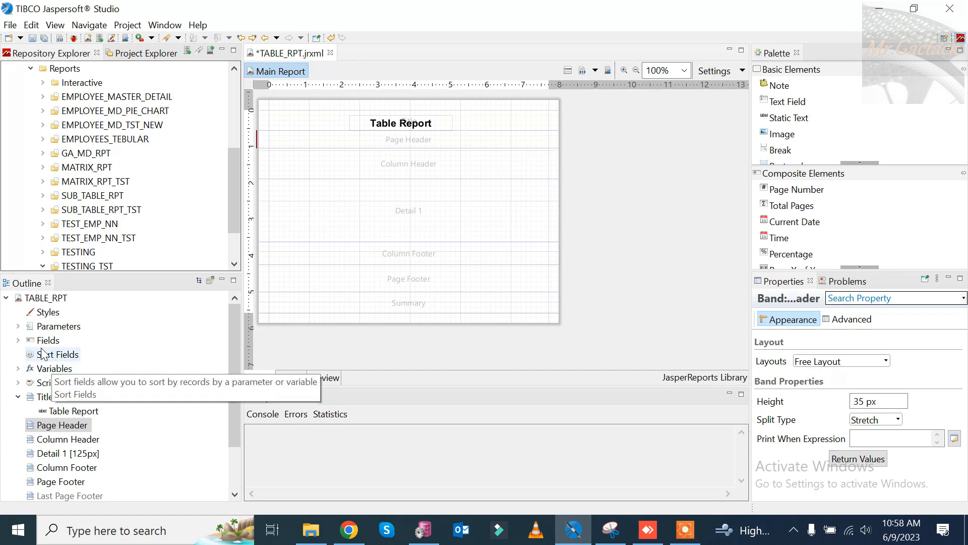
- Place the DEPTNO, DNAME and LOC fields together in the Detail 1 band with their column header labels
click(20, 341)
click(63, 354)
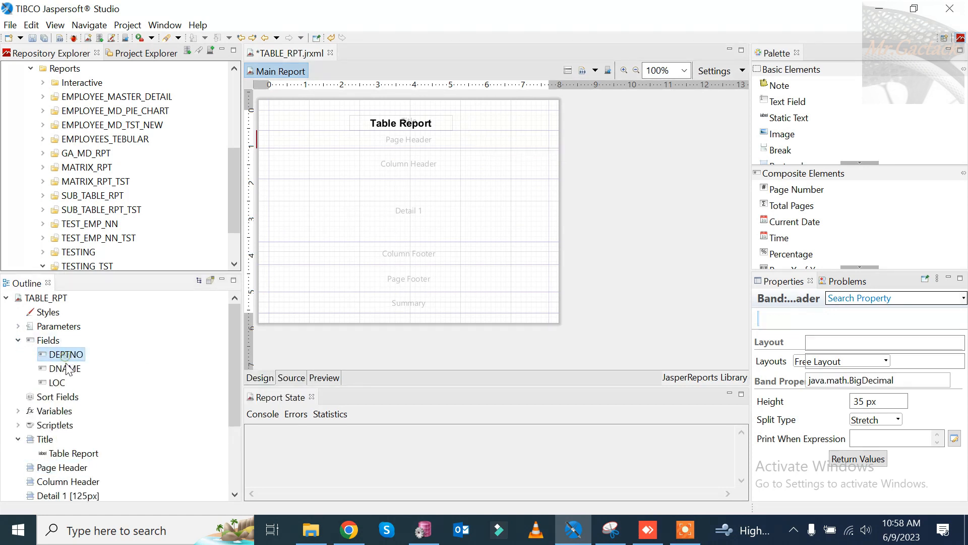
shift+click(68, 368)
shift+click(57, 382)
drag(57, 382, 388, 214)
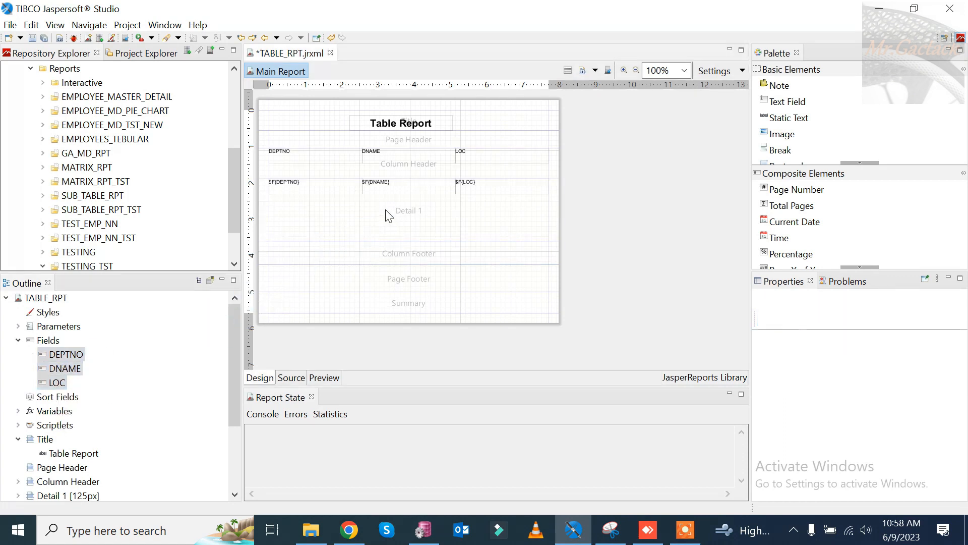
- Apply full box borders to the three column header labels DEPTNO, DNAME and LOC
drag(577, 171, 262, 146)
click(847, 318)
scroll(802, 492, down, 1)
click(781, 473)
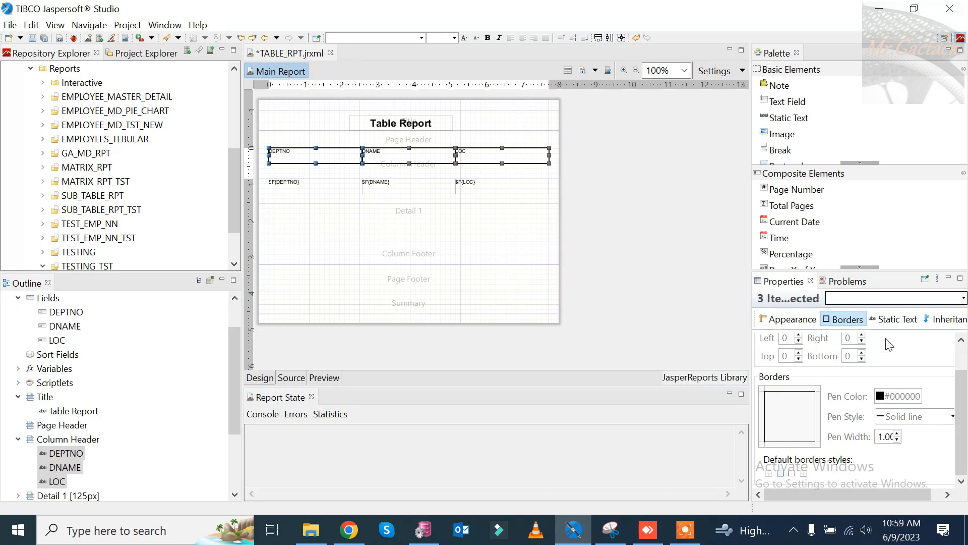
- Center the three column header labels horizontally and vertically, make them bold, and reduce their height
click(895, 319)
click(836, 368)
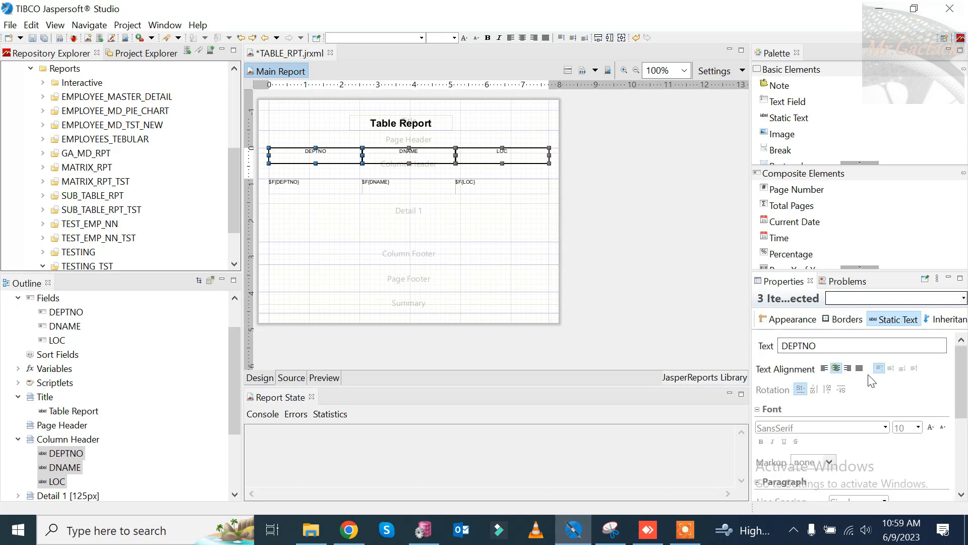
click(891, 367)
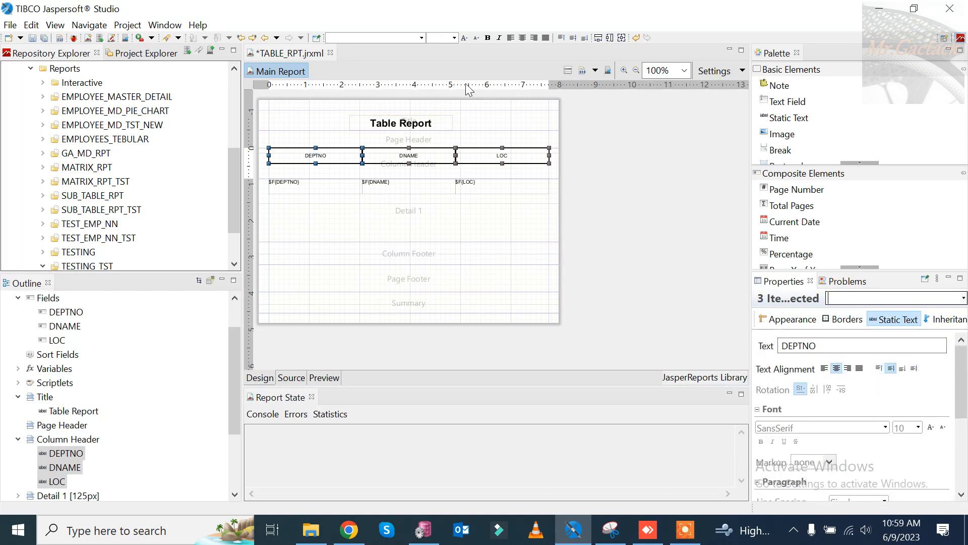
click(488, 38)
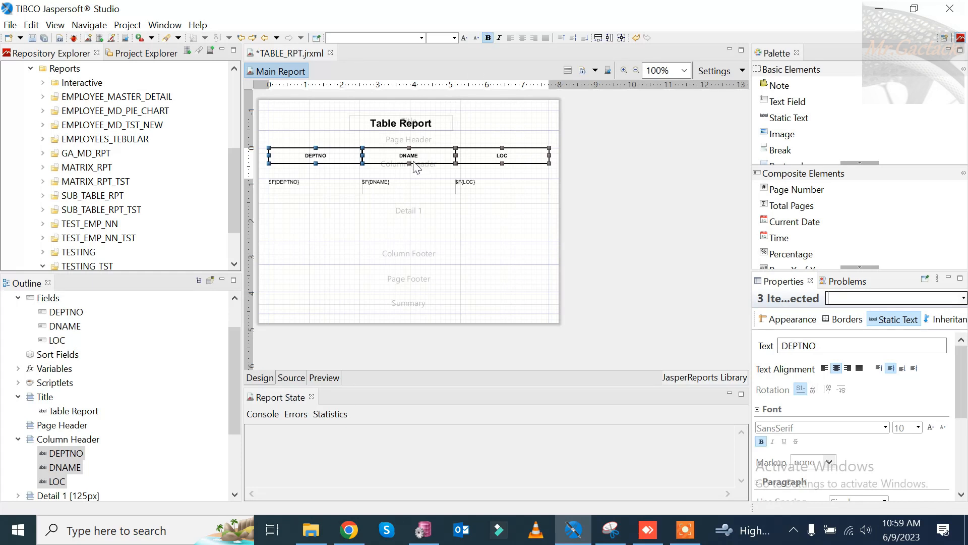
drag(409, 164, 411, 157)
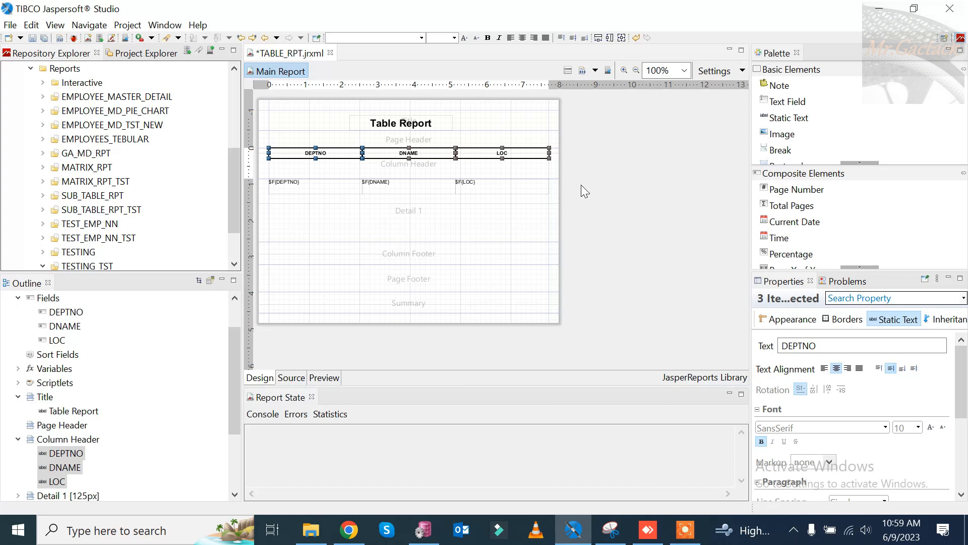
- Center the text of the three detail fields horizontally and vertically and reduce their height
drag(575, 198, 260, 177)
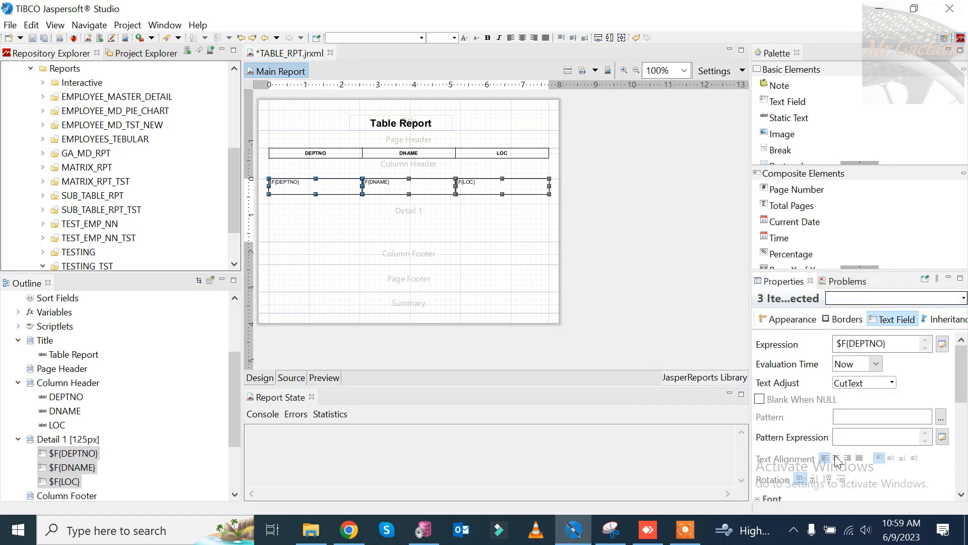
click(837, 459)
click(891, 458)
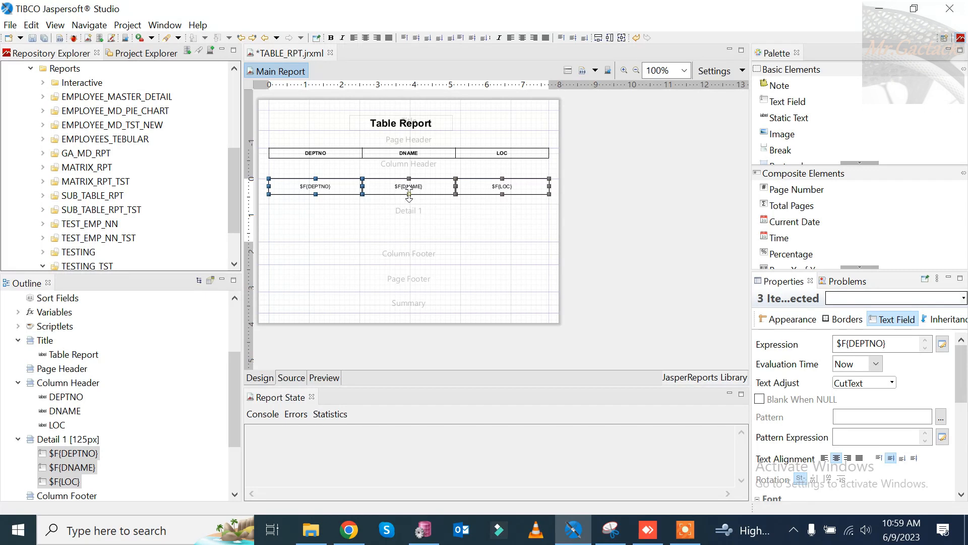
drag(409, 194, 411, 189)
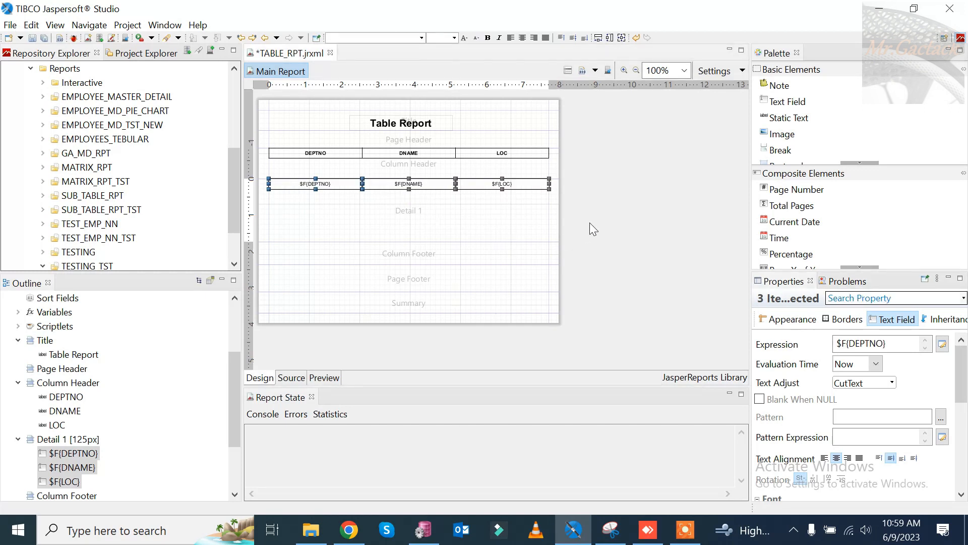
- Nudge the three detail fields slightly downward within the Detail 1 band
key(Down)
key(Down)
key(Down)
key(Down)
key(Down)
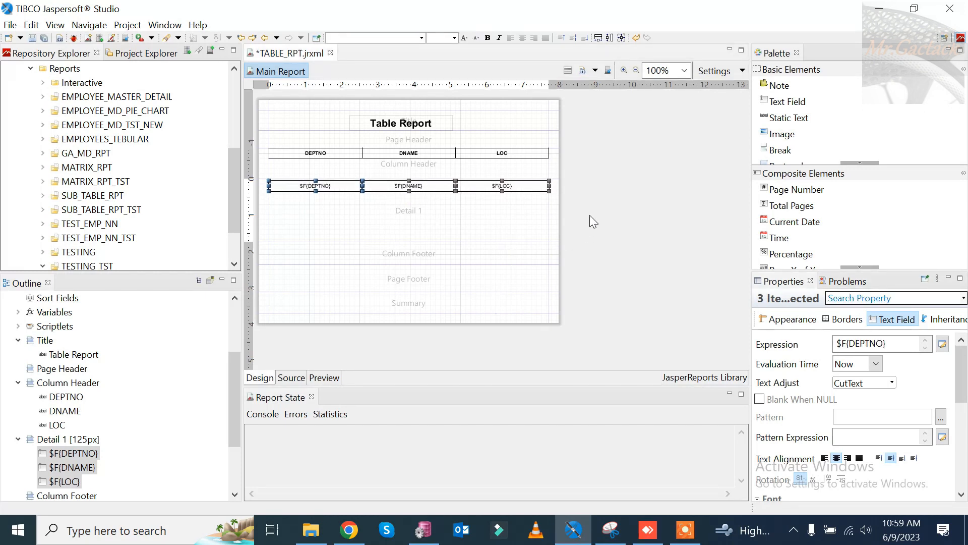
key(Down)
- Shrink the Detail 1 band to 26 px, fit the Column Header band to its labels, and slightly reduce the Page Header band
drag(549, 242, 555, 195)
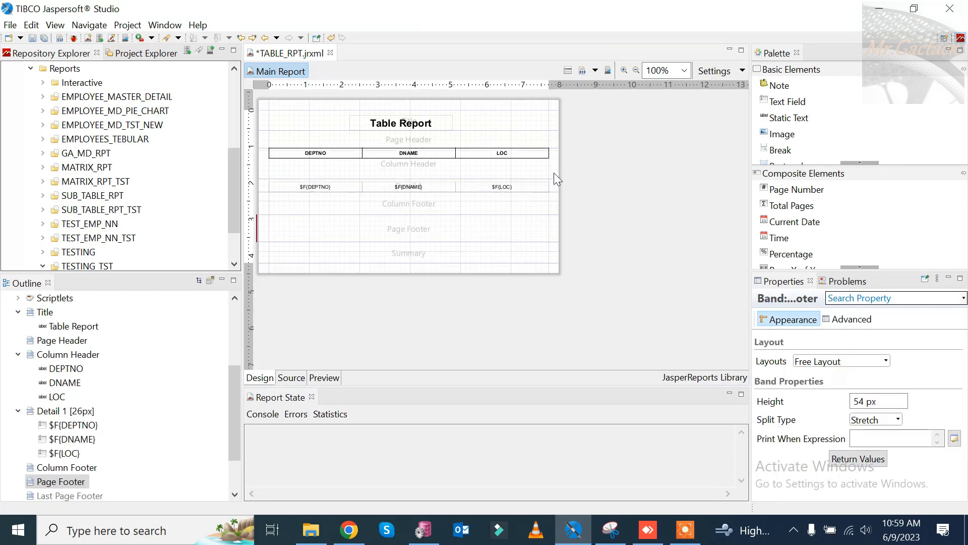
double_click(554, 169)
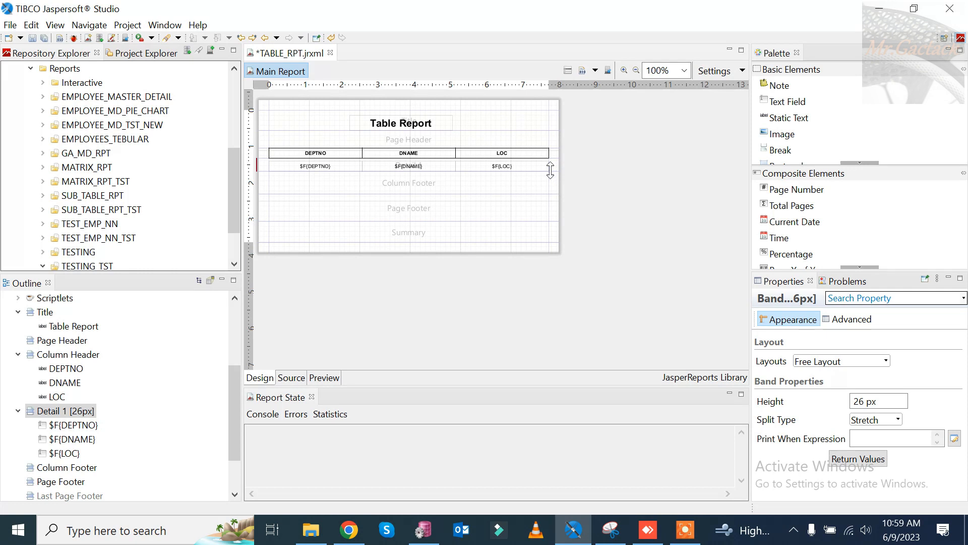
drag(557, 147, 559, 142)
- Create a report group named TAB__GRP from a report object, including both the group header and group footer bands
click(348, 287)
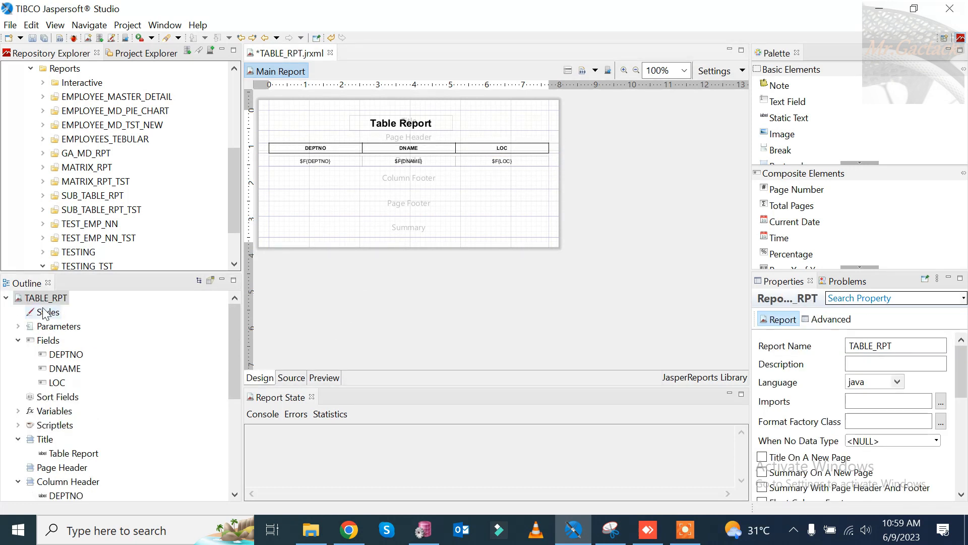
right_click(45, 298)
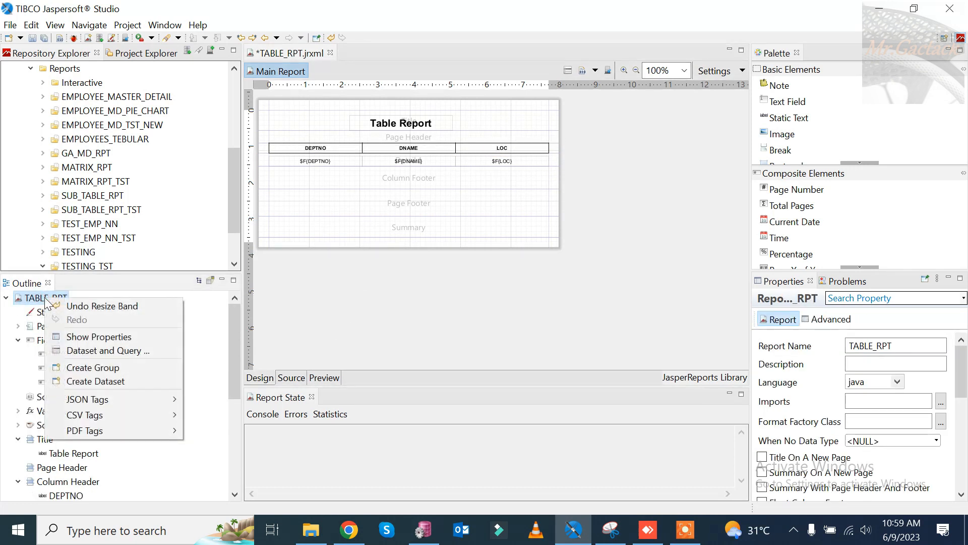
click(88, 366)
double_click(377, 113)
text(TAB__GRP)
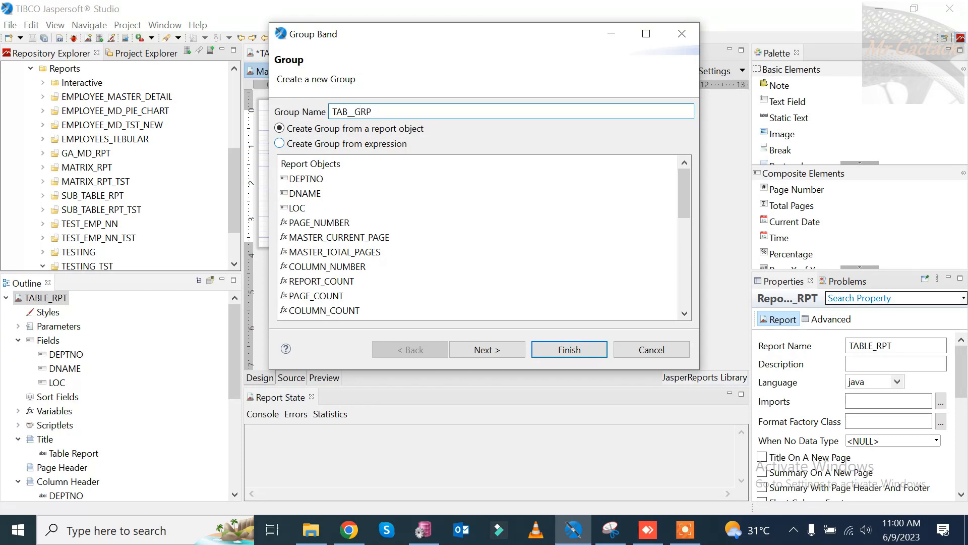
click(504, 353)
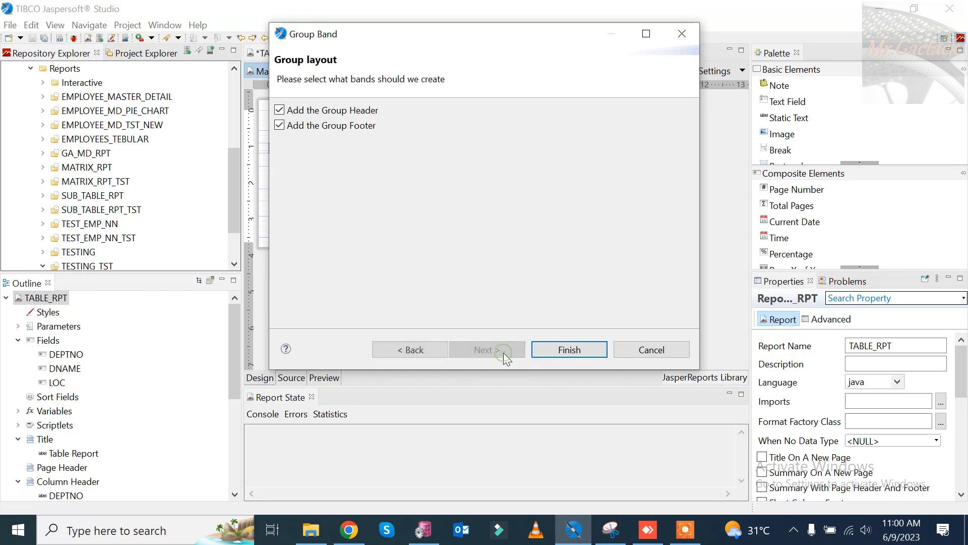
click(548, 350)
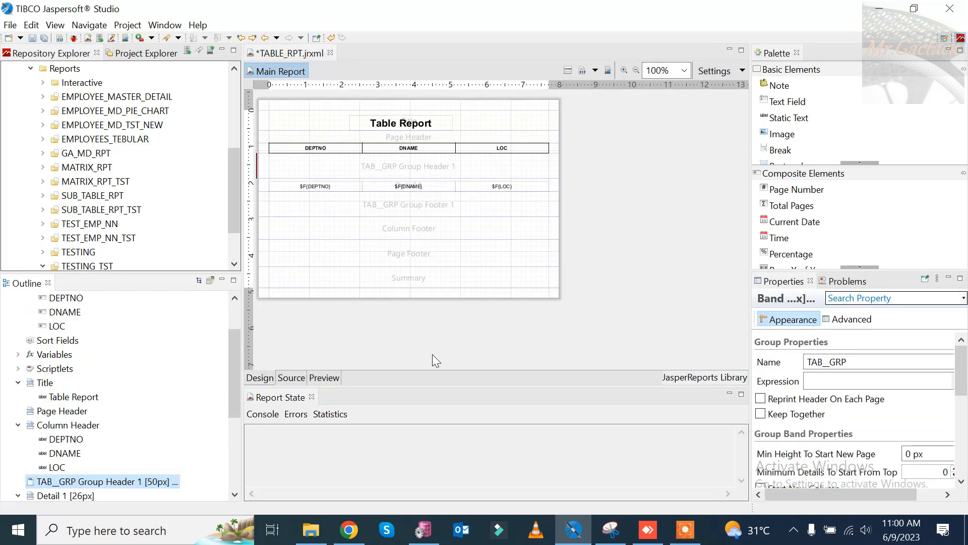
- Delete the TAB__GRP group header band
right_click(503, 166)
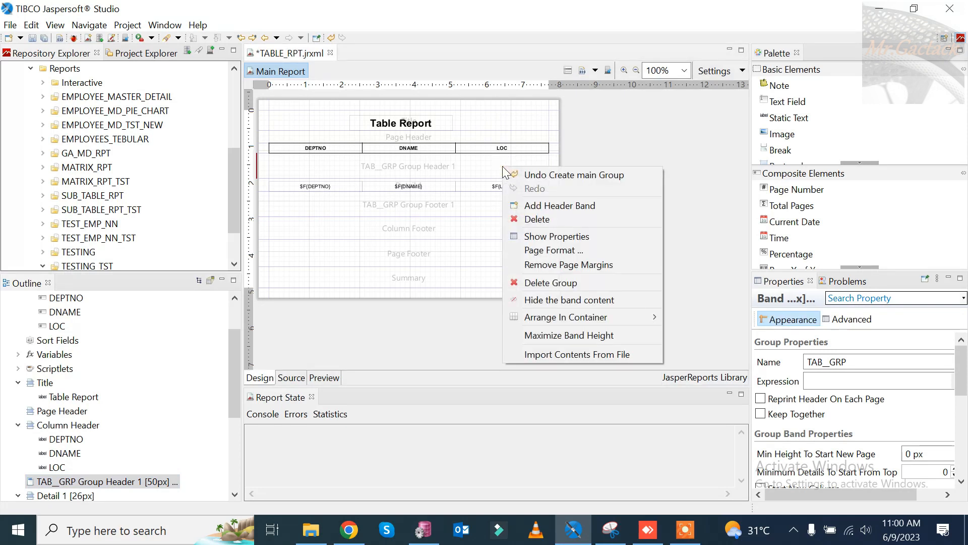
click(534, 218)
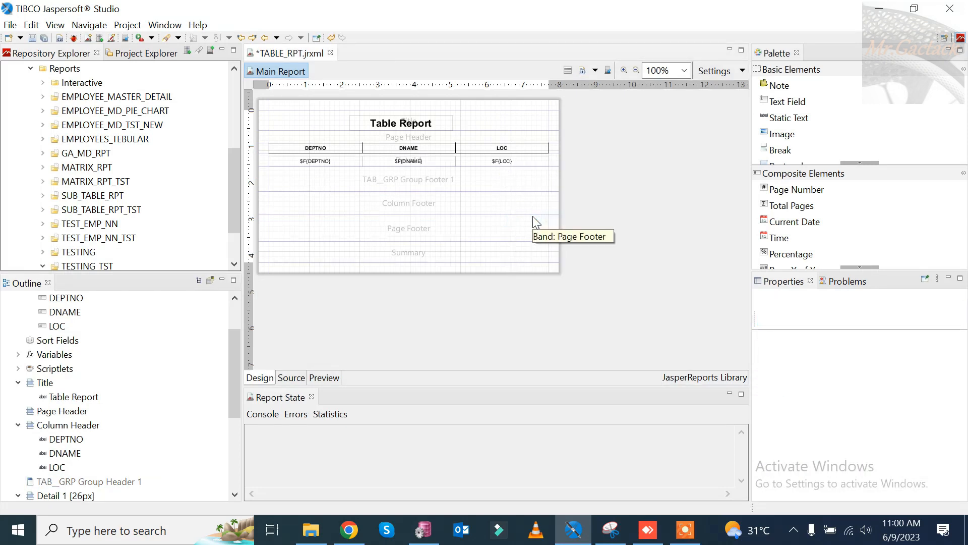
- Enlarge the TAB__GRP Group Footer band and place a Table element inside it
drag(538, 190, 538, 217)
scroll(847, 144, down, 5)
scroll(816, 152, down, 5)
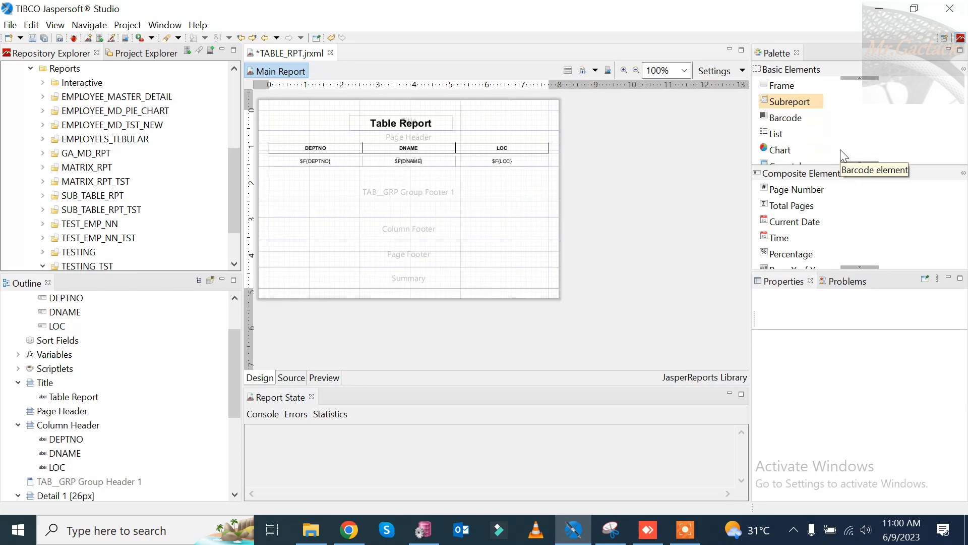
drag(787, 151, 379, 191)
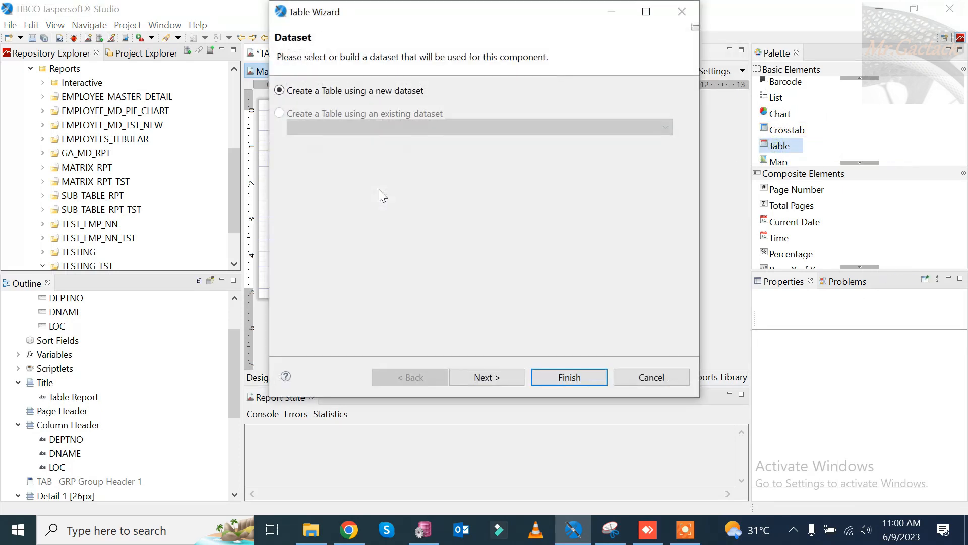
- Choose a new dataset named Dataset1 for the table, sourced from the Local JasperReport database JDBC connection
click(500, 376)
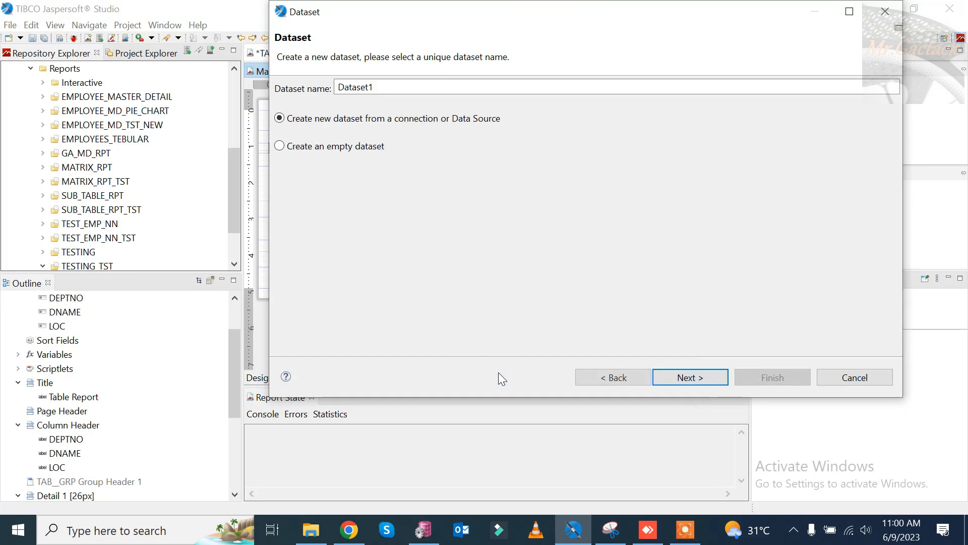
click(676, 376)
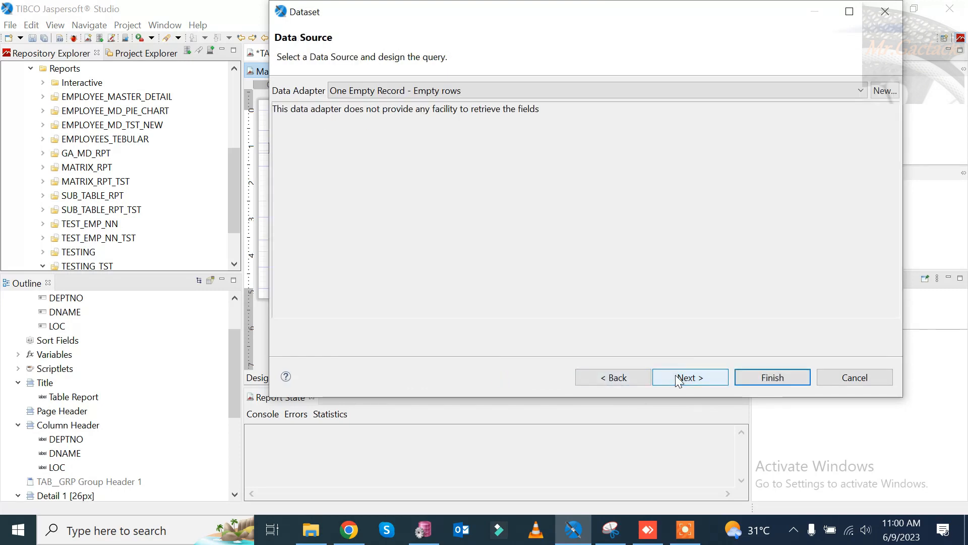
click(428, 91)
click(428, 113)
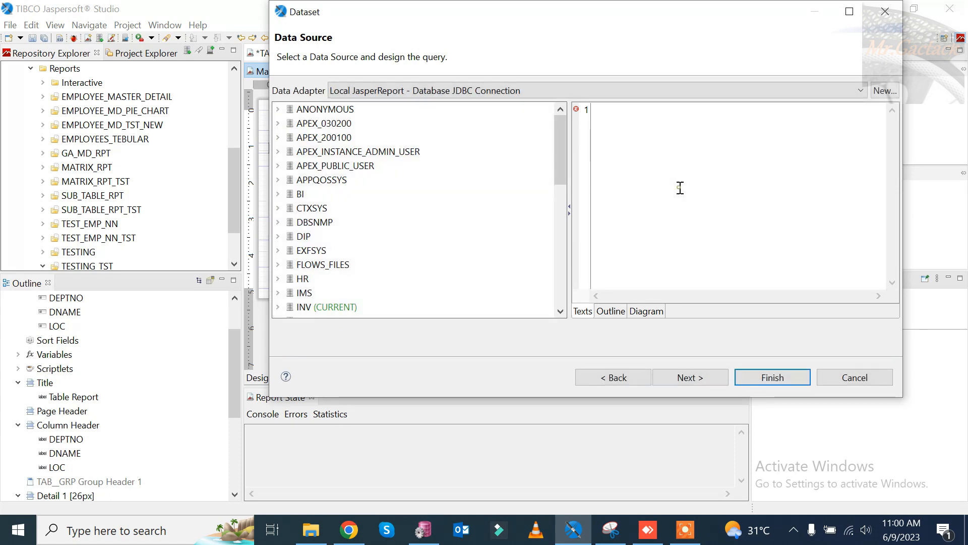
- Continue without a query or grouping, keep the default Aliceblue layout, and finish creating the table
click(708, 371)
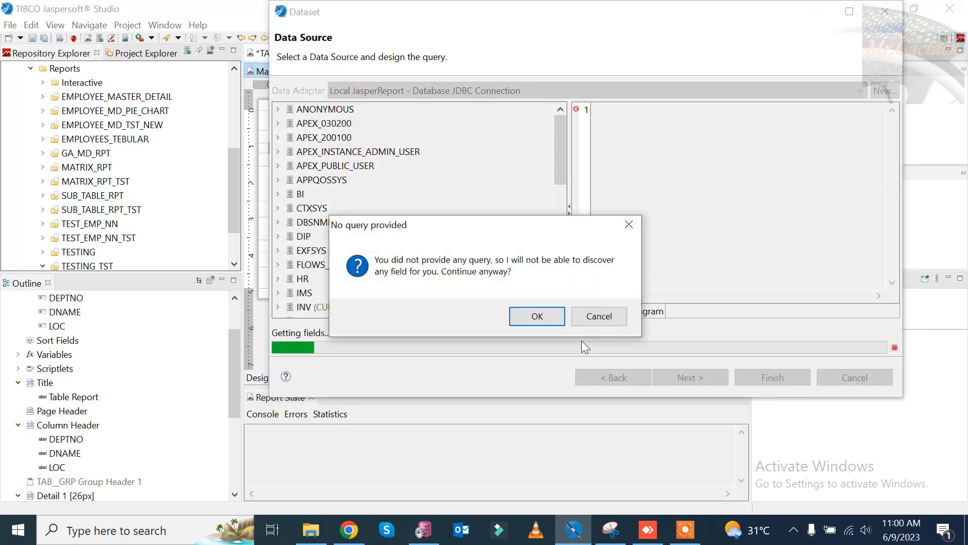
click(537, 317)
click(687, 376)
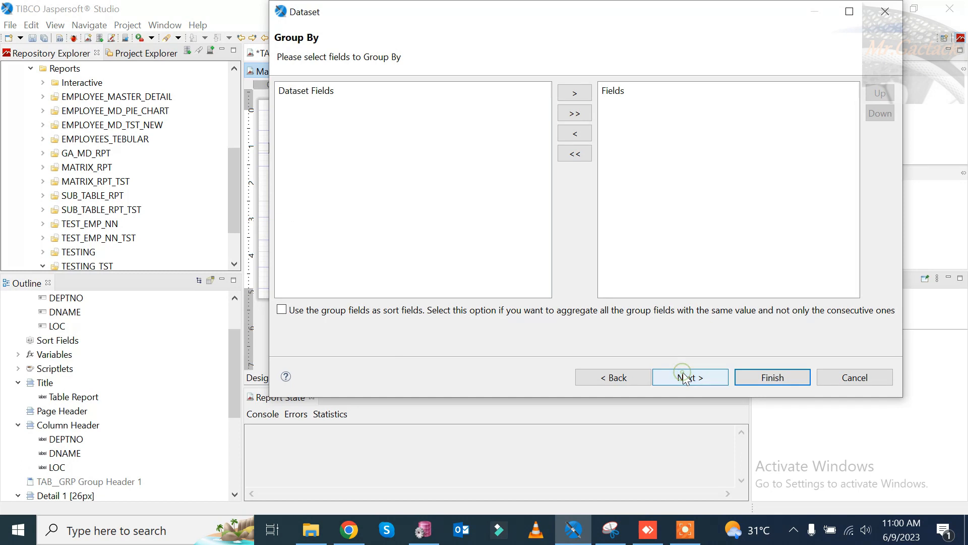
click(685, 377)
click(685, 378)
click(691, 377)
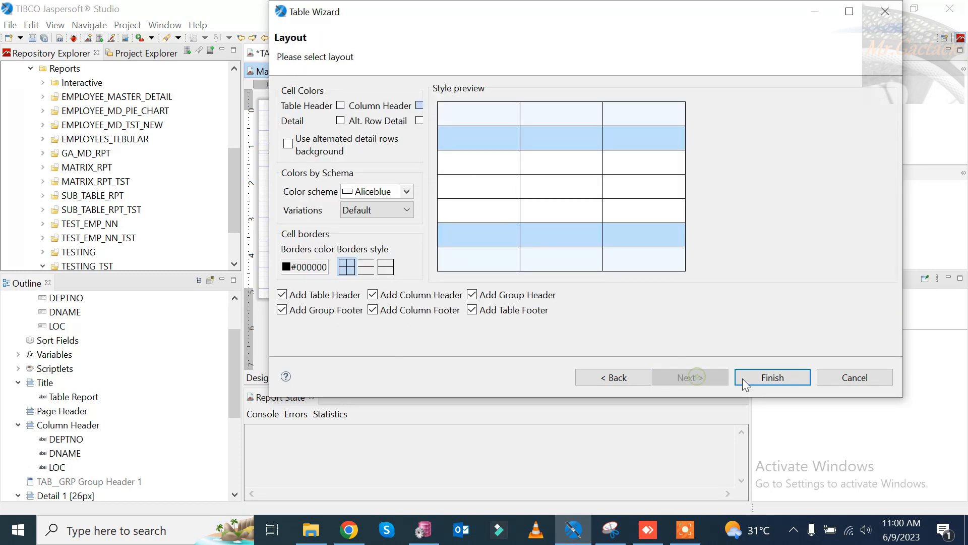
click(773, 377)
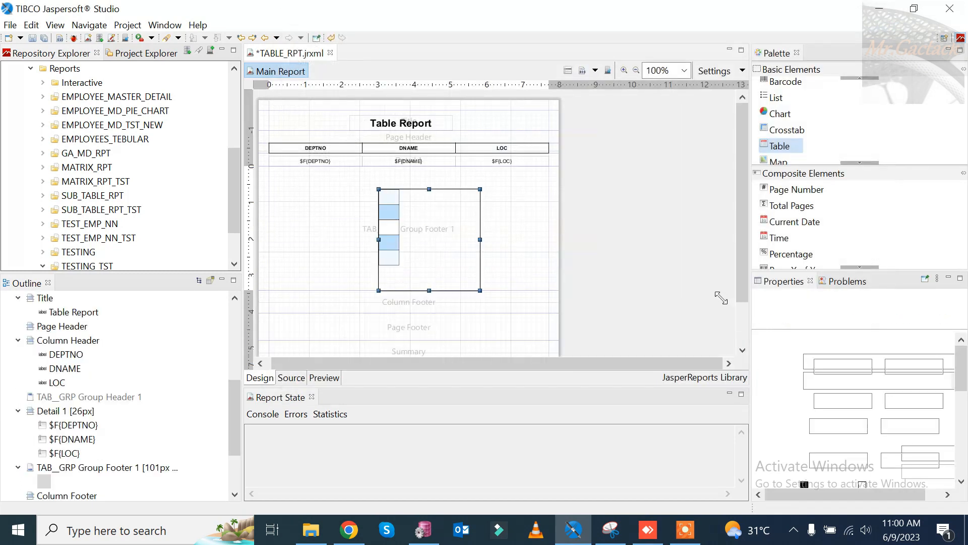
- Open the new table for editing and delete its Table Footer cell
double_click(435, 222)
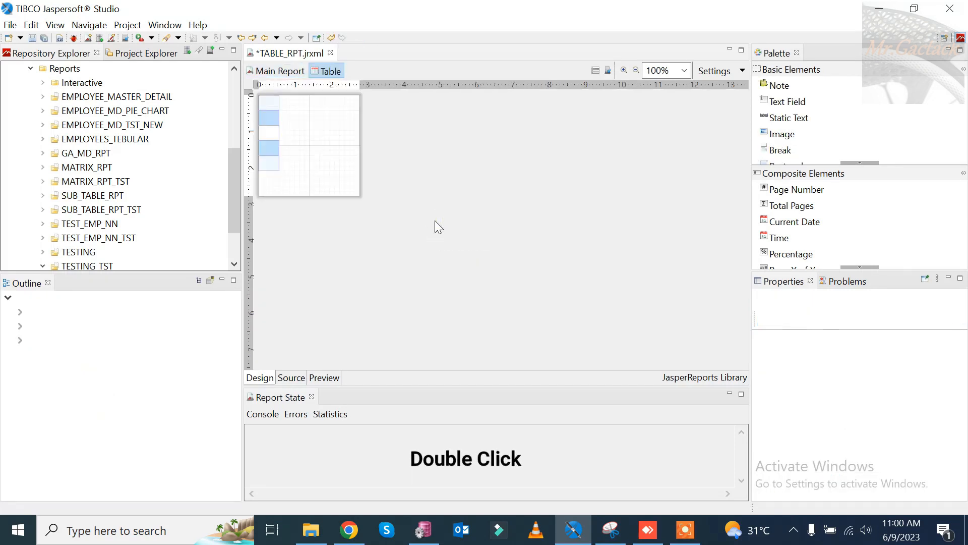
click(277, 162)
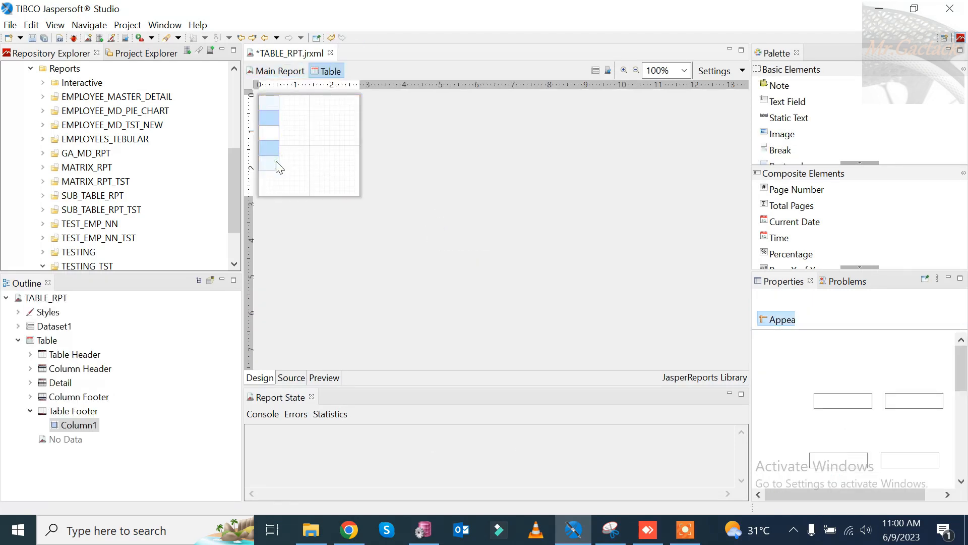
click(267, 151)
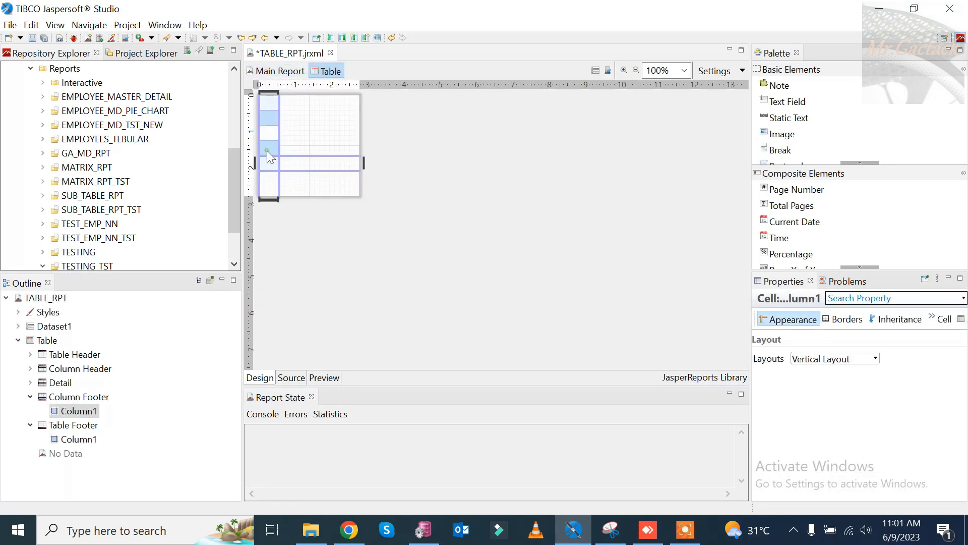
click(275, 135)
click(277, 121)
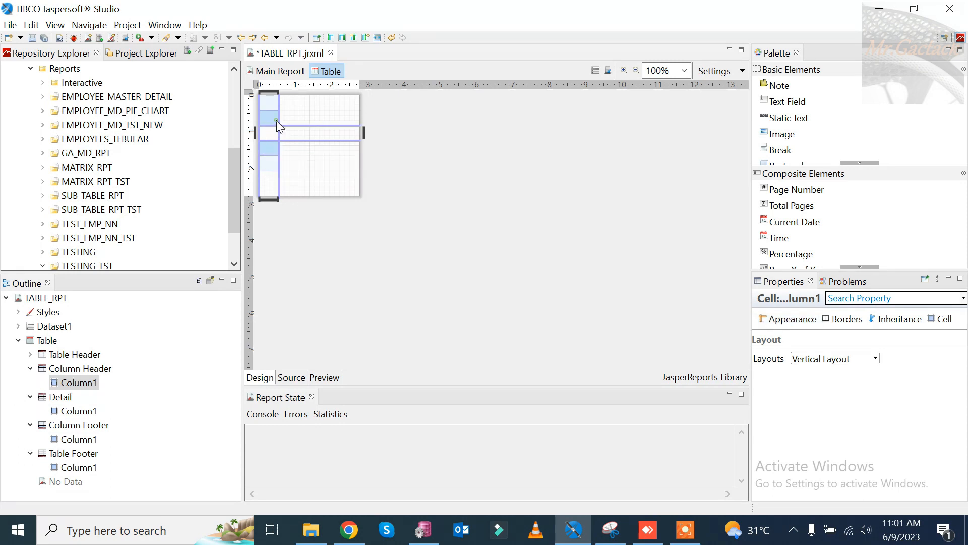
click(291, 182)
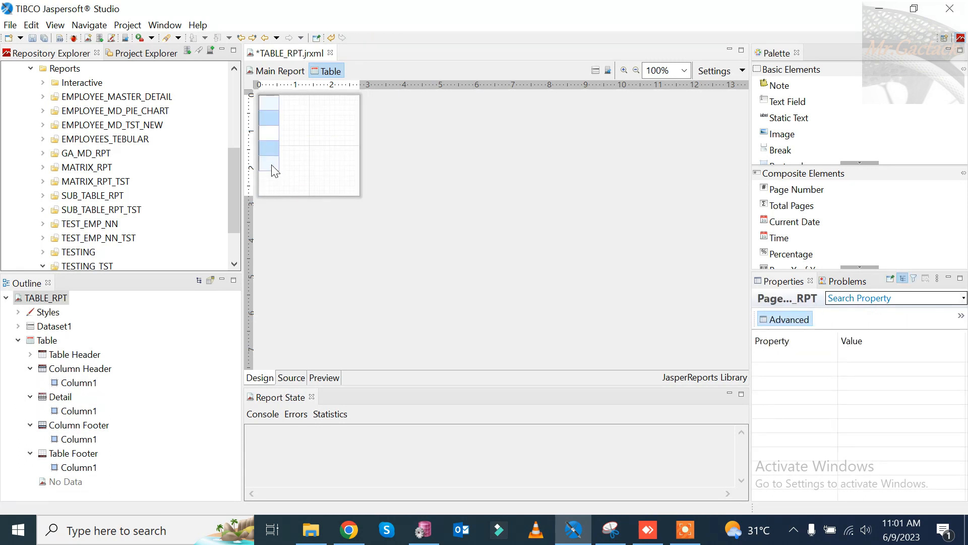
click(271, 166)
right_click(272, 165)
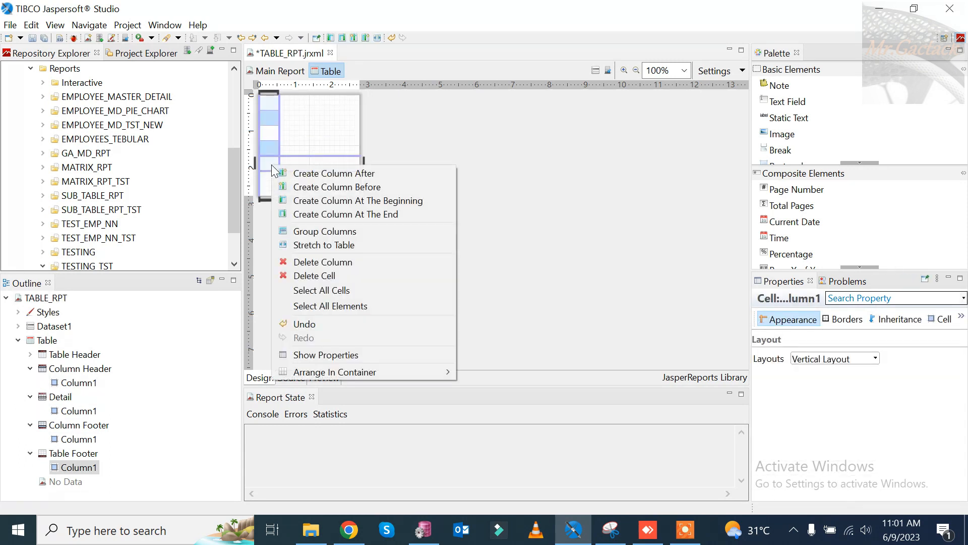
click(331, 278)
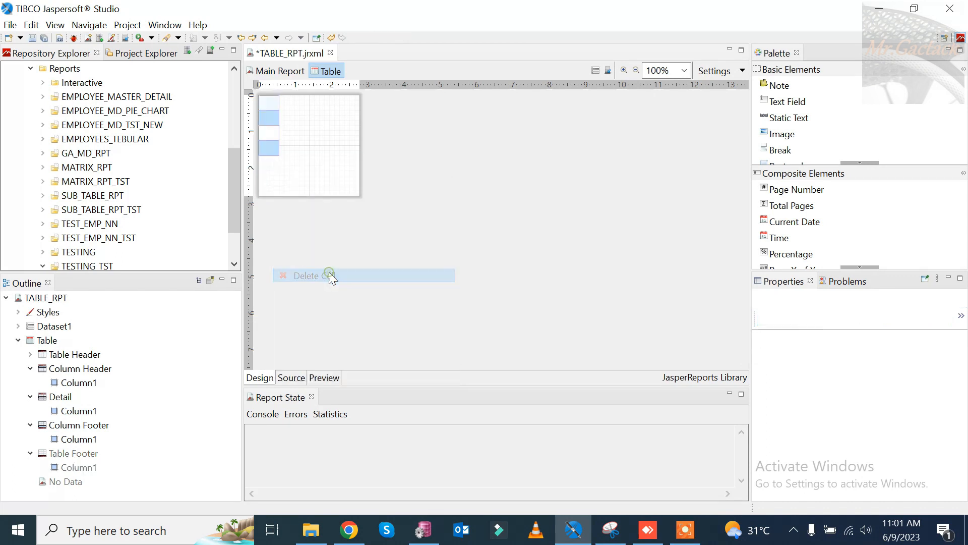
- Delete the table's Column Header and Table Header cells
click(273, 153)
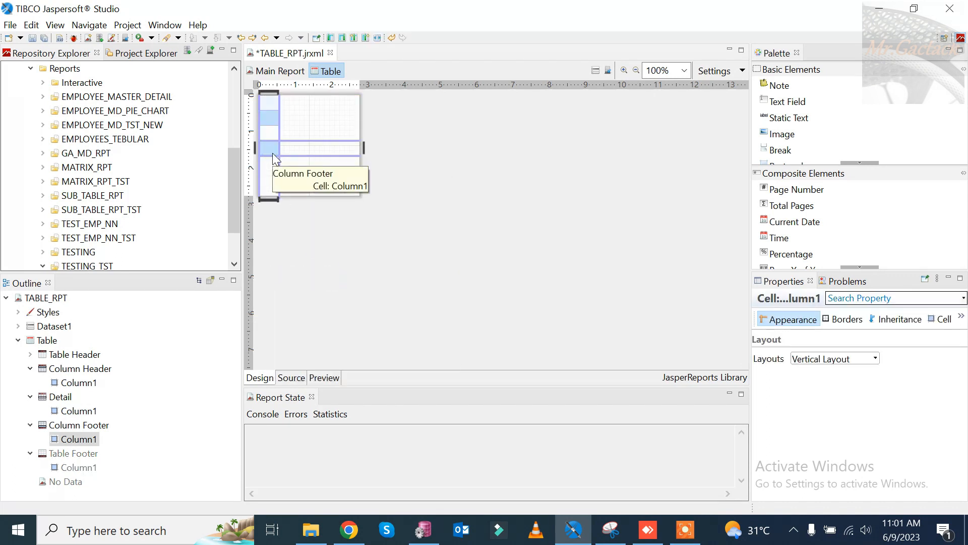
click(272, 122)
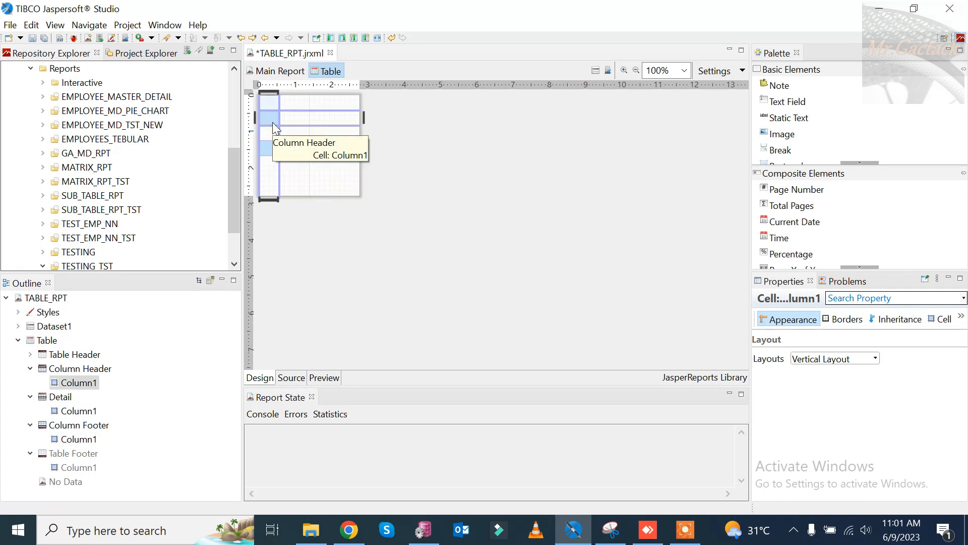
right_click(272, 122)
click(306, 232)
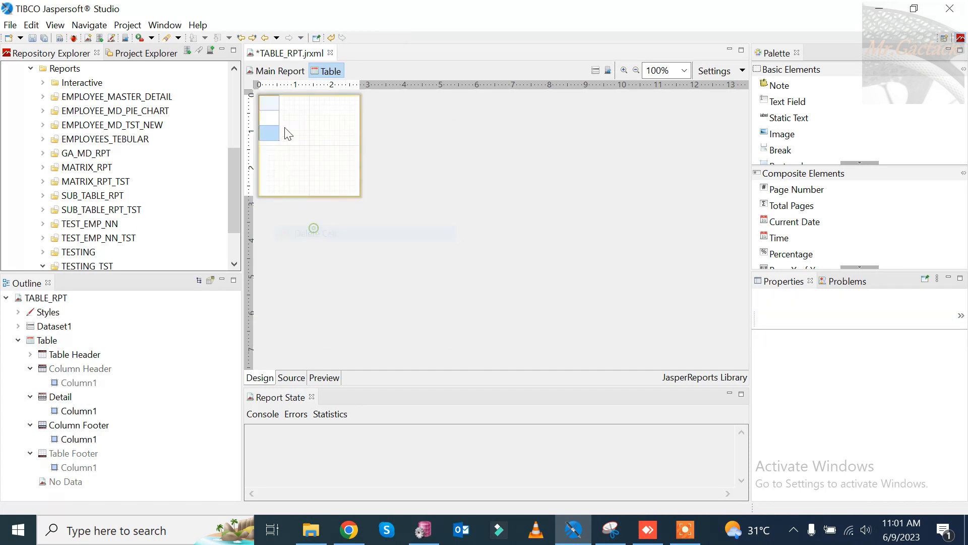
click(274, 104)
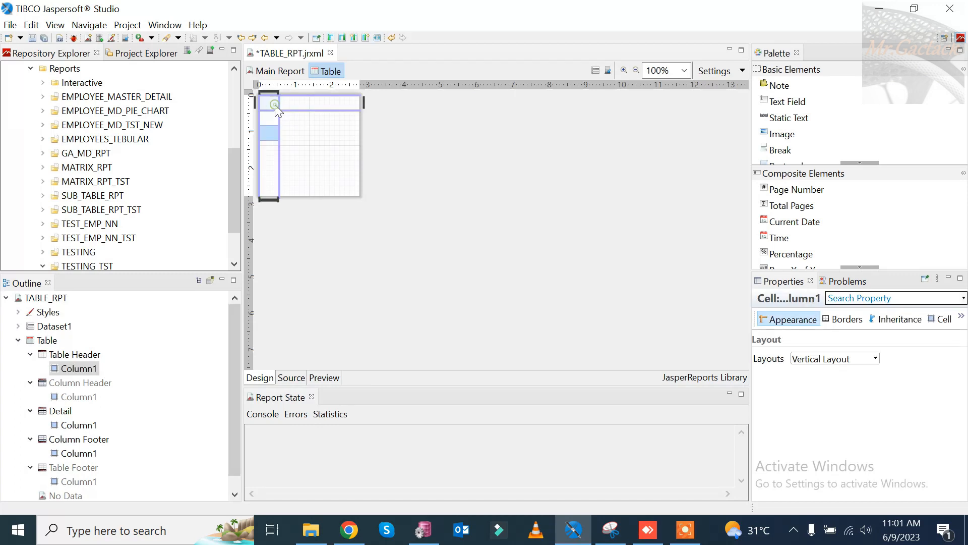
right_click(274, 104)
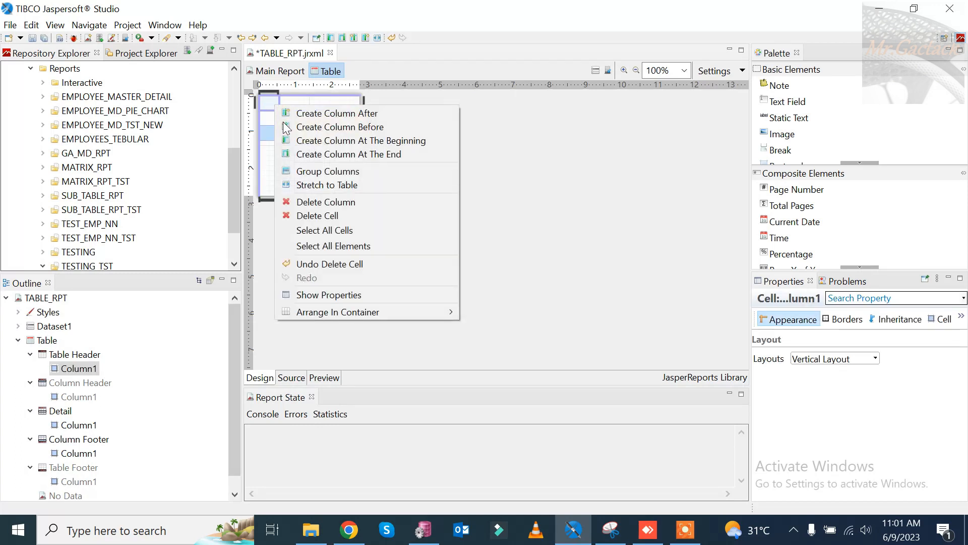
click(327, 216)
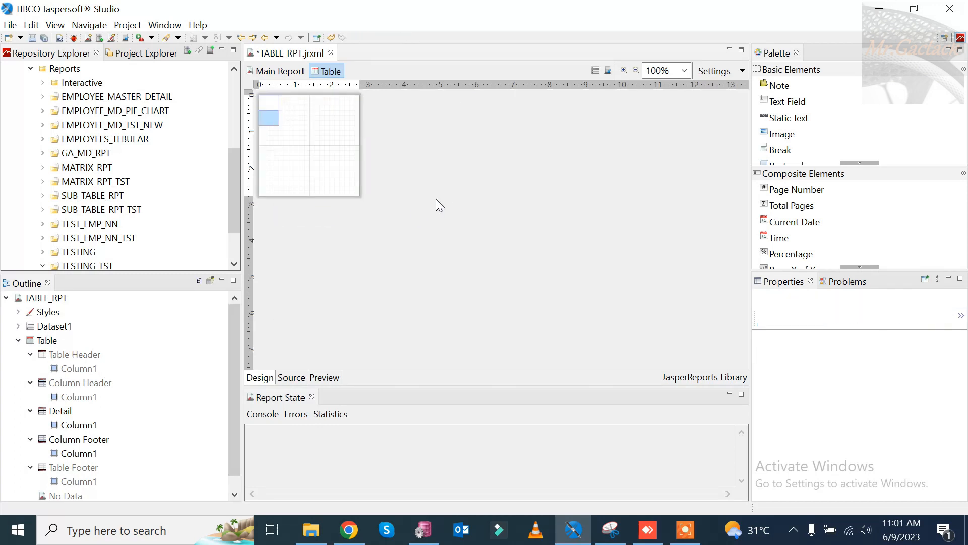
- Set the table dataset's SQL query to "select * from emp" and read in its fields
click(597, 71)
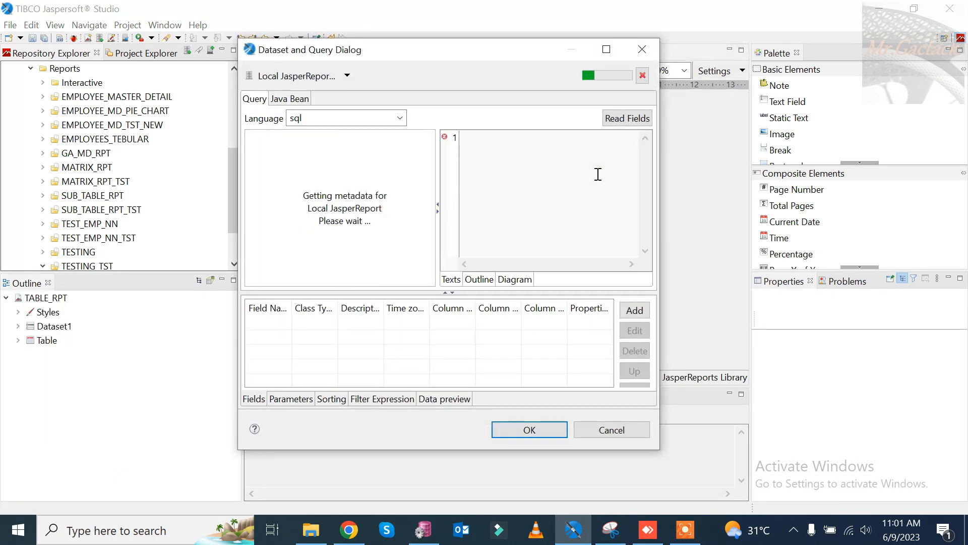
text(select * from emp)
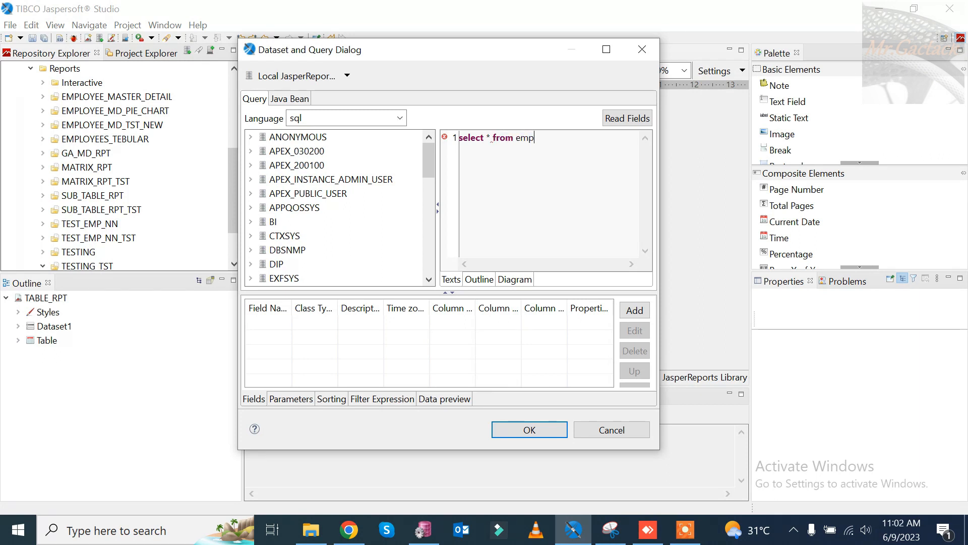
click(620, 119)
click(530, 430)
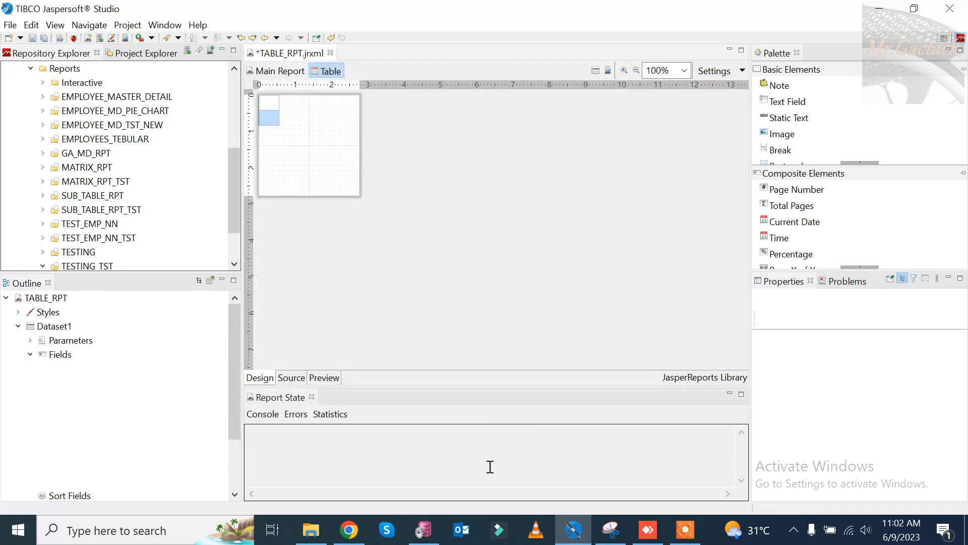
- Place the EMPNO field in the Column1 detail cell and widen the column to half the table's width
drag(73, 368, 272, 108)
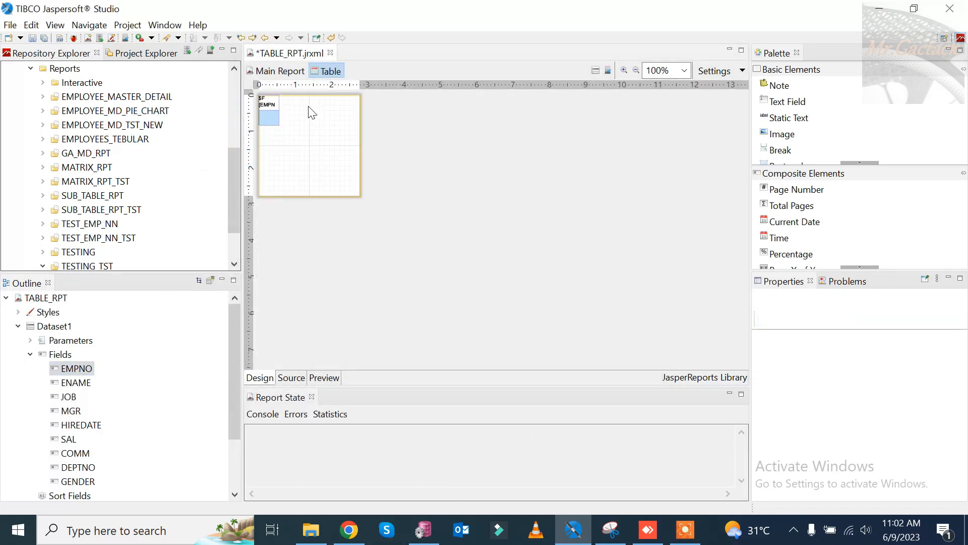
click(292, 119)
click(273, 119)
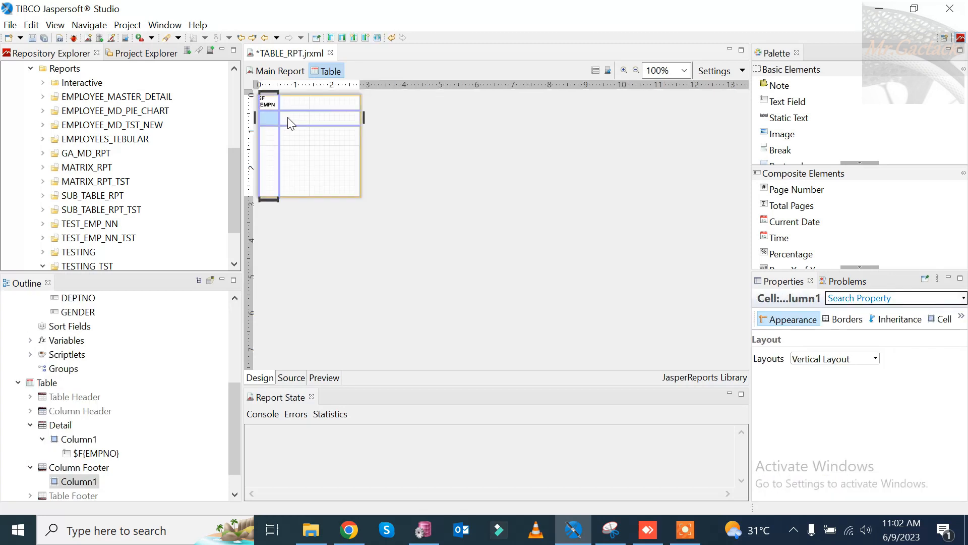
drag(279, 120, 309, 120)
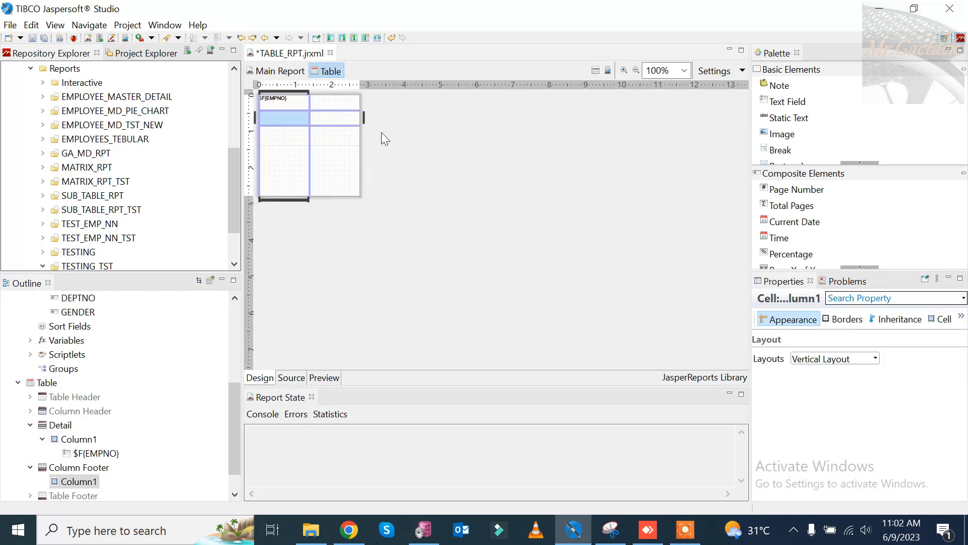
- Widen the table to roughly twice its width and add the ENAME field as a second detail column
click(352, 146)
drag(381, 146, 466, 147)
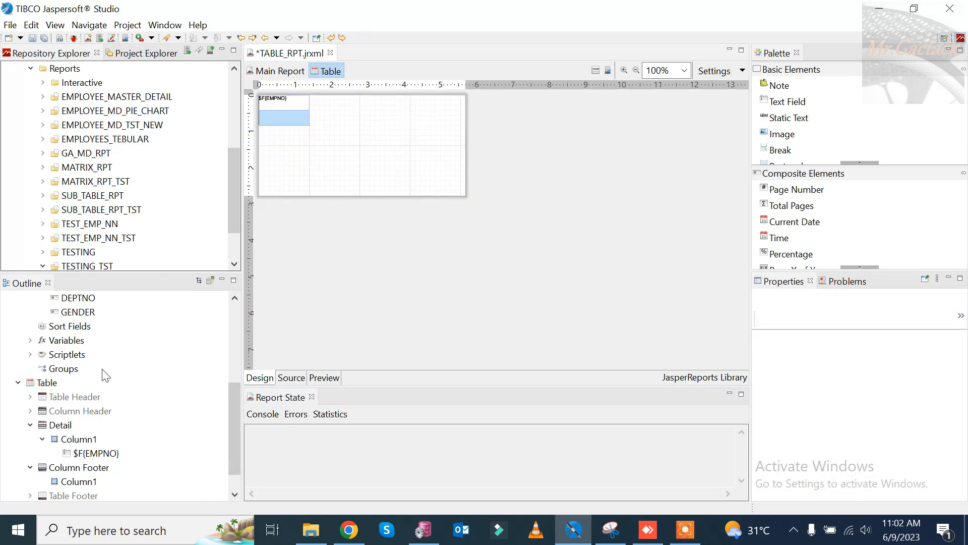
scroll(105, 375, up, 2)
drag(74, 299, 330, 113)
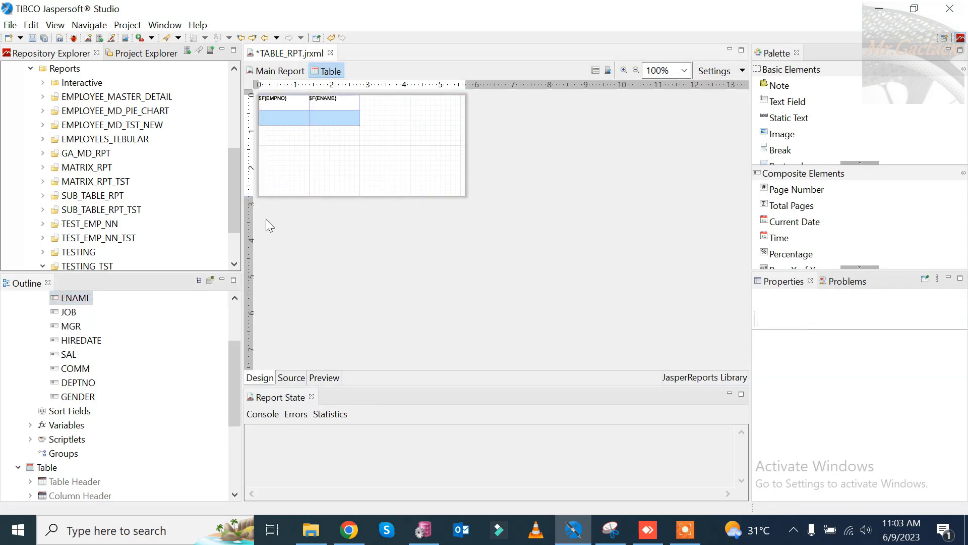
- Add the JOB and SAL fields as the third and fourth detail columns of the table
scroll(110, 319, up, 1)
drag(69, 354, 356, 172)
drag(382, 112, 382, 108)
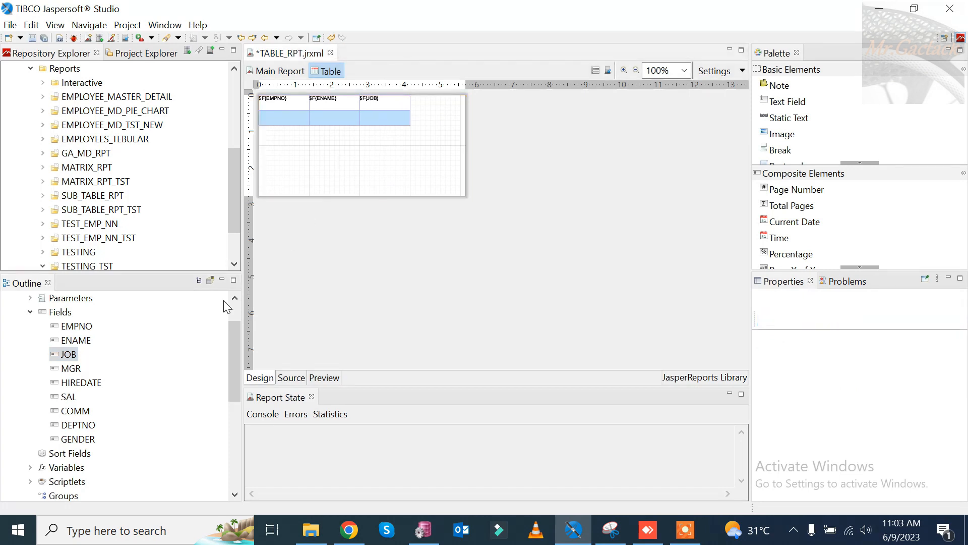
drag(78, 394, 431, 101)
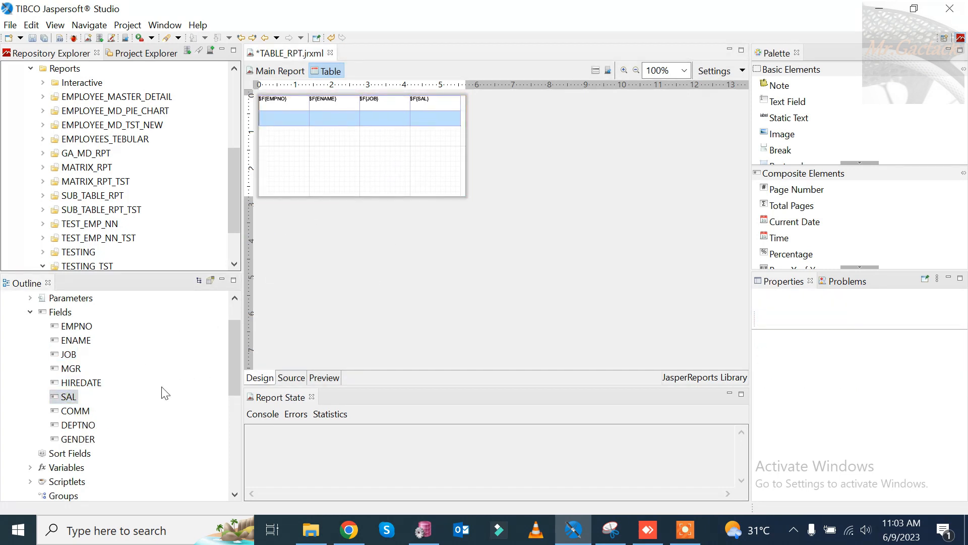
- Widen the table further and add the HIREDATE and DEPTNO fields as its fifth and sixth detail columns
click(468, 152)
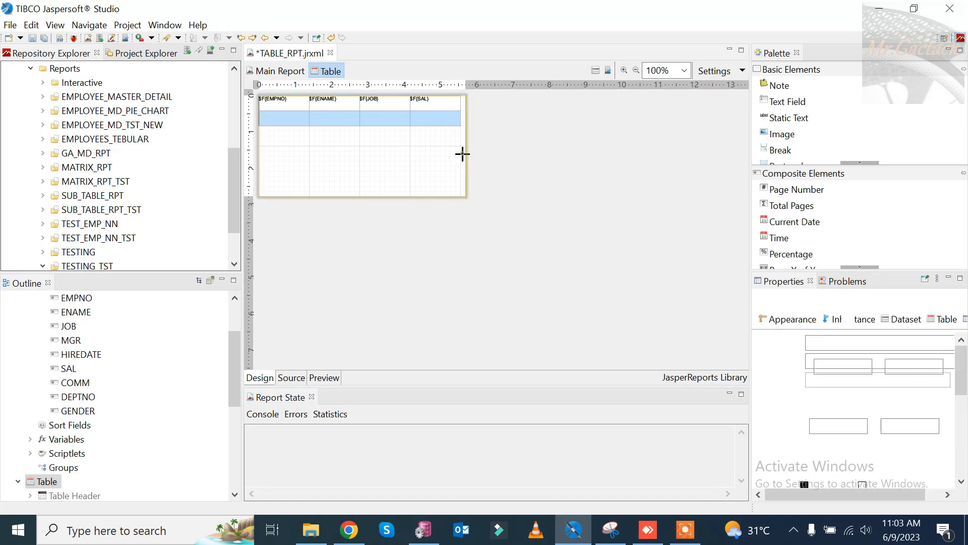
drag(468, 150, 518, 150)
drag(85, 351, 513, 150)
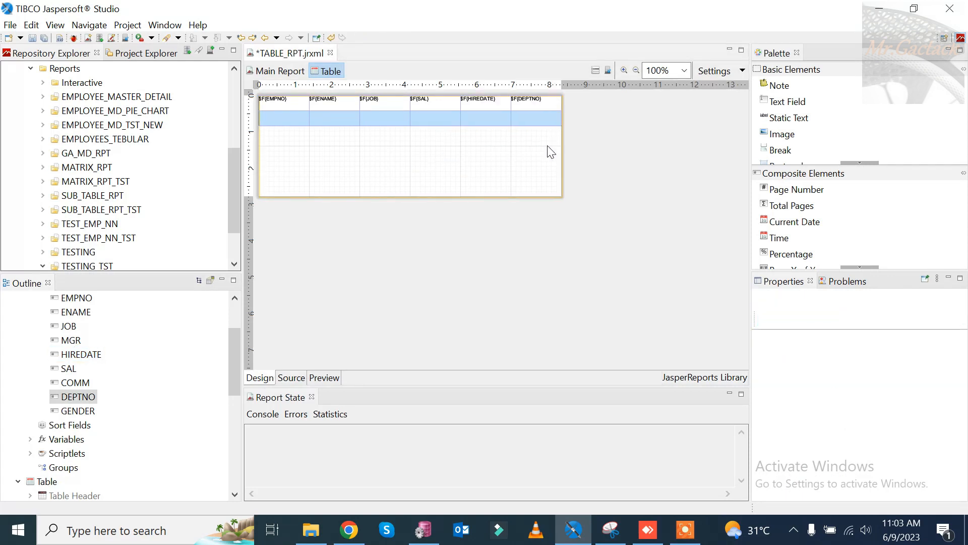
- Centre the text of all six detail fields horizontally and align it to the middle vertically
shift+click(291, 105)
click(901, 323)
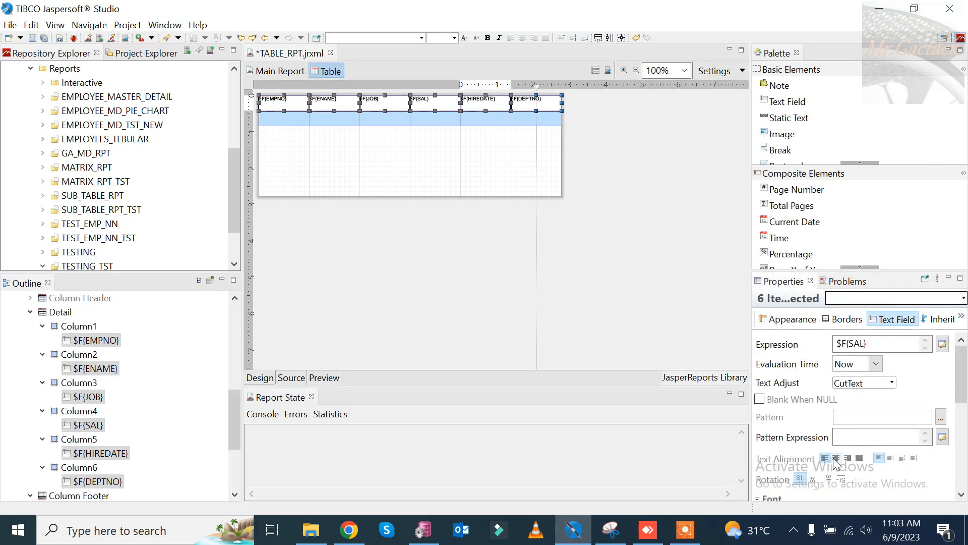
click(836, 459)
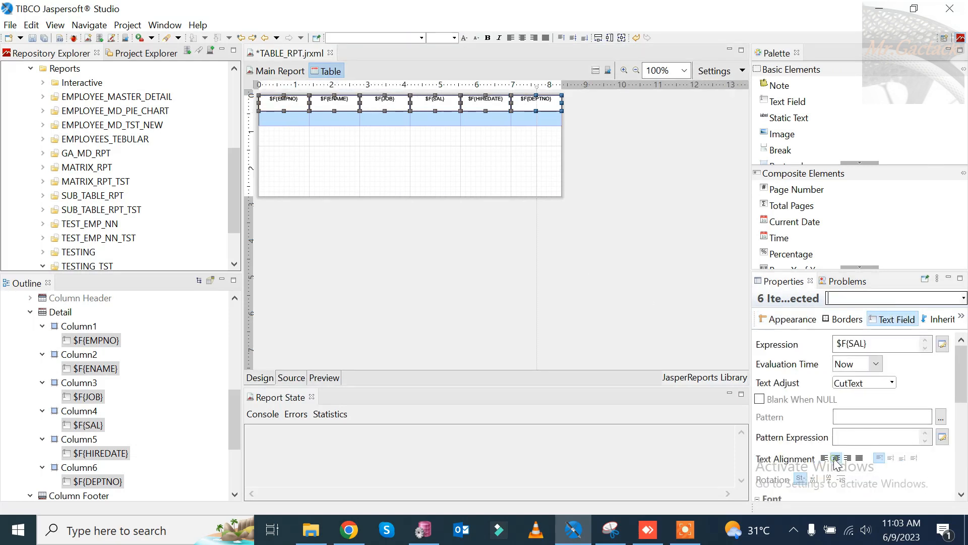
click(891, 459)
- Delete the column footer cells below the HIREDATE, DEPTNO, ENAME and EMPNO columns
right_click(484, 120)
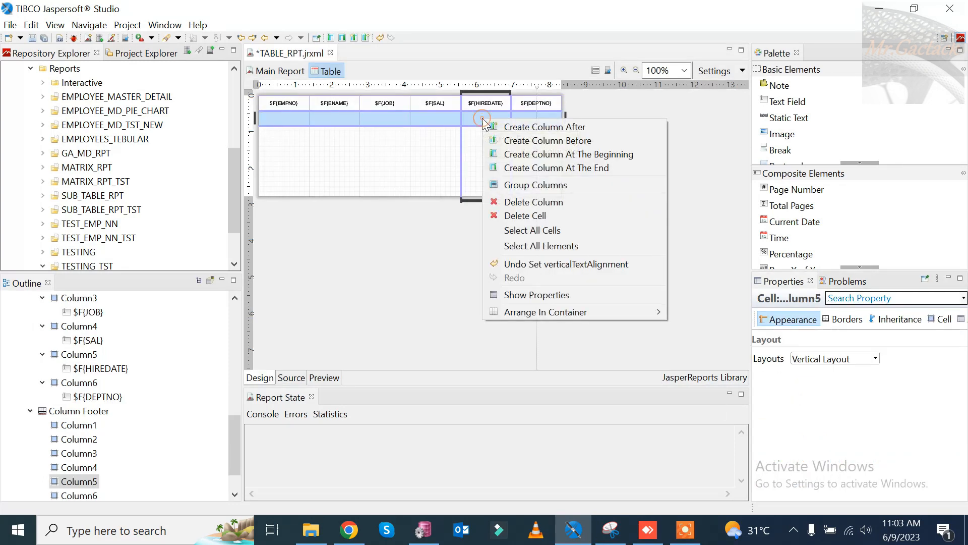
click(519, 215)
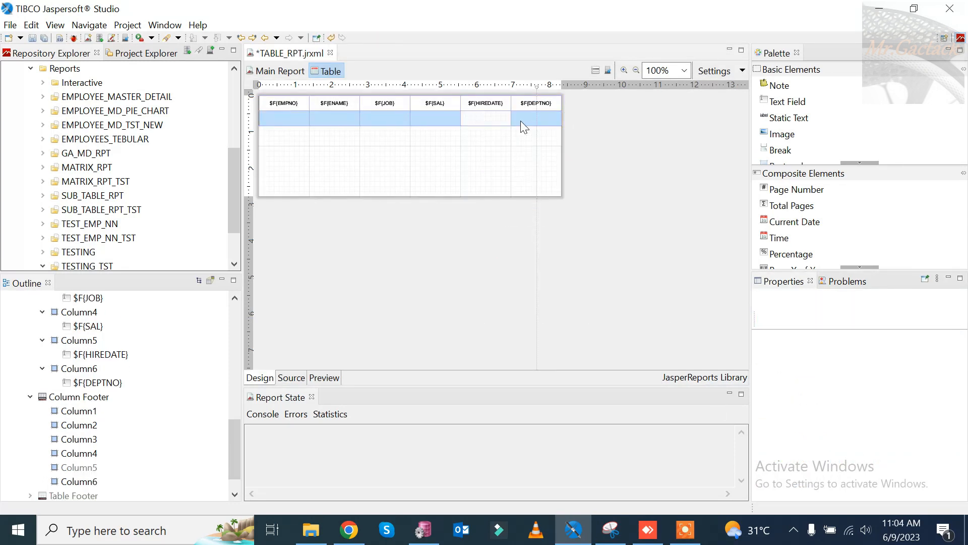
right_click(521, 120)
click(541, 218)
right_click(352, 117)
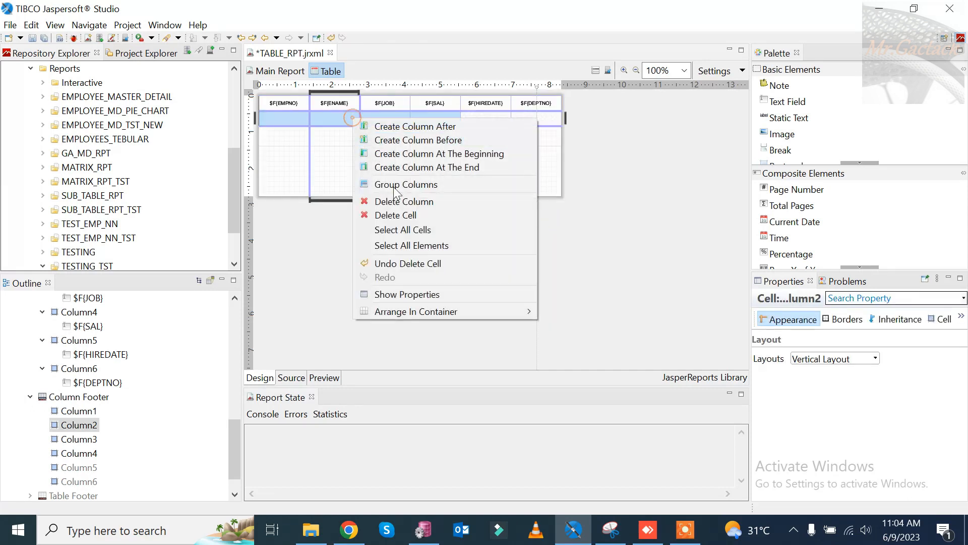
click(405, 215)
right_click(280, 115)
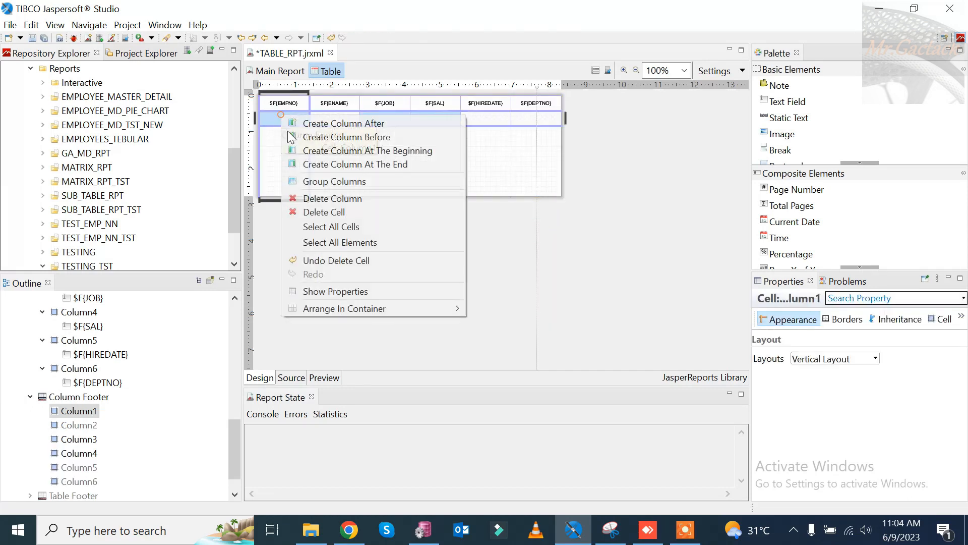
click(322, 212)
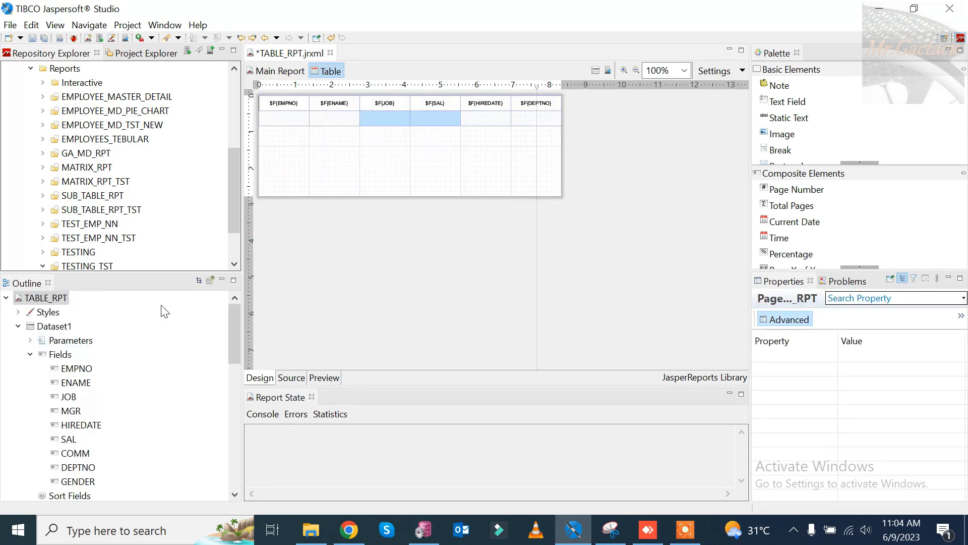
- Create a new variable in Dataset1 and name it V_SAL_SUM
scroll(96, 363, down, 4)
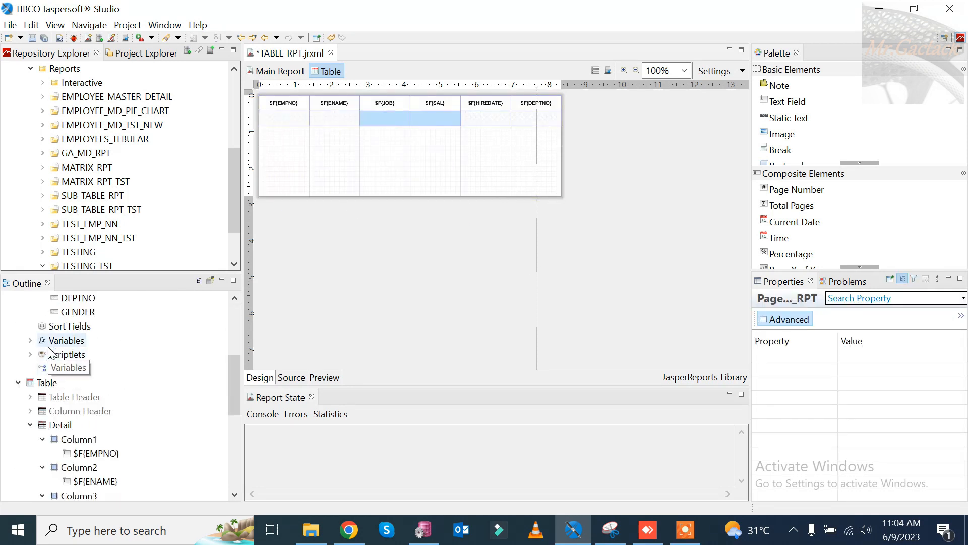
click(30, 340)
right_click(64, 343)
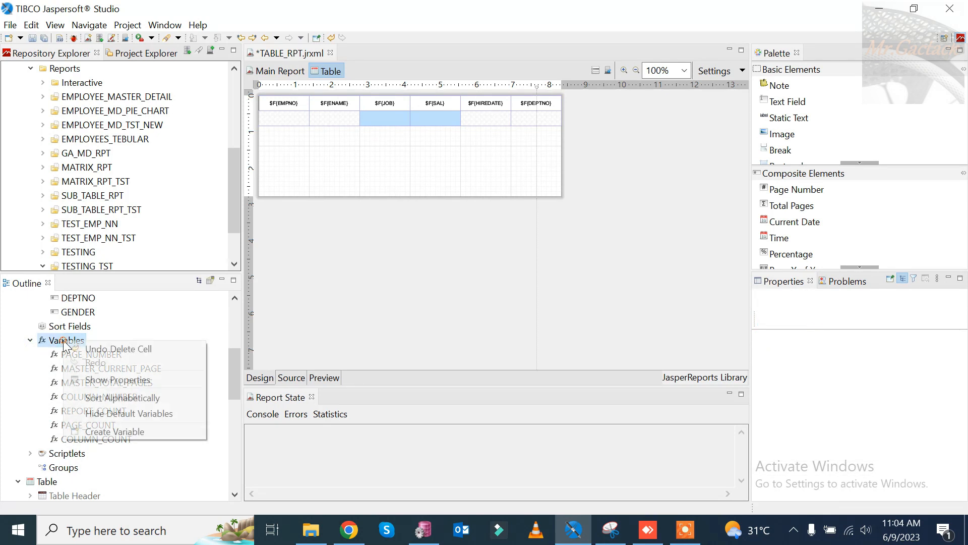
click(128, 432)
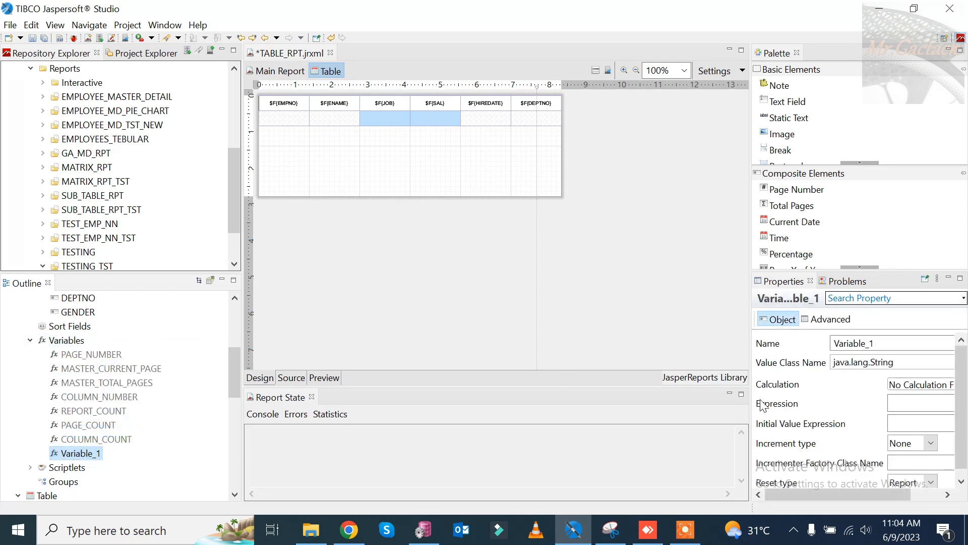
click(883, 344)
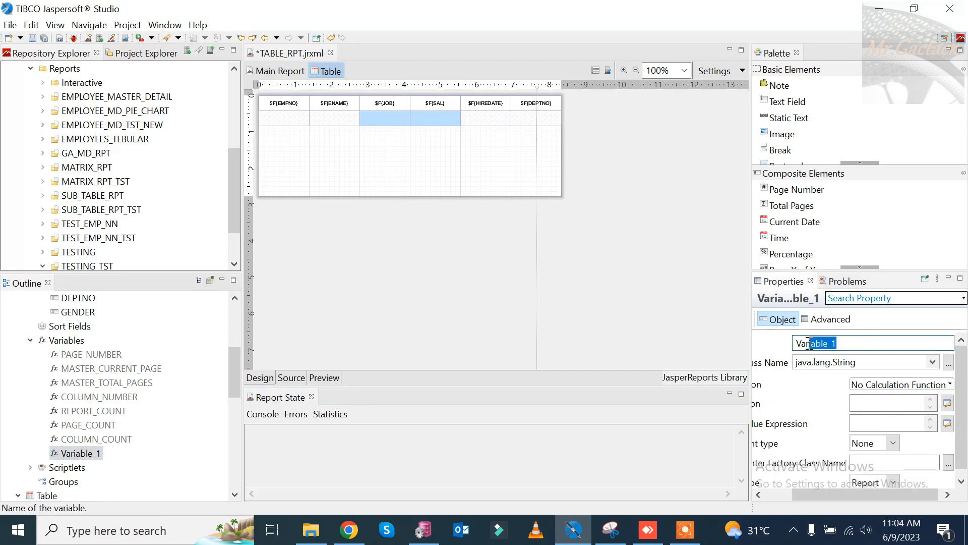
text(_SAL)
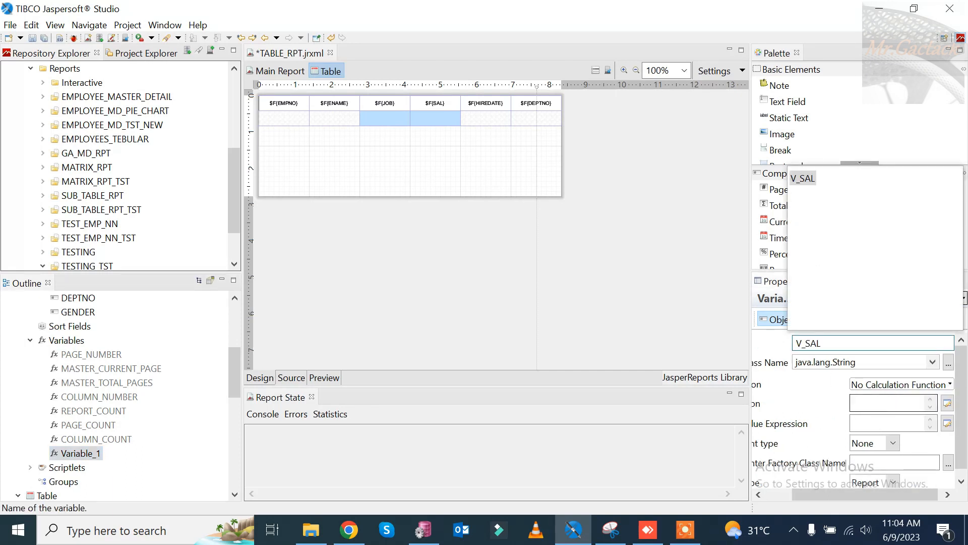
key(Escape)
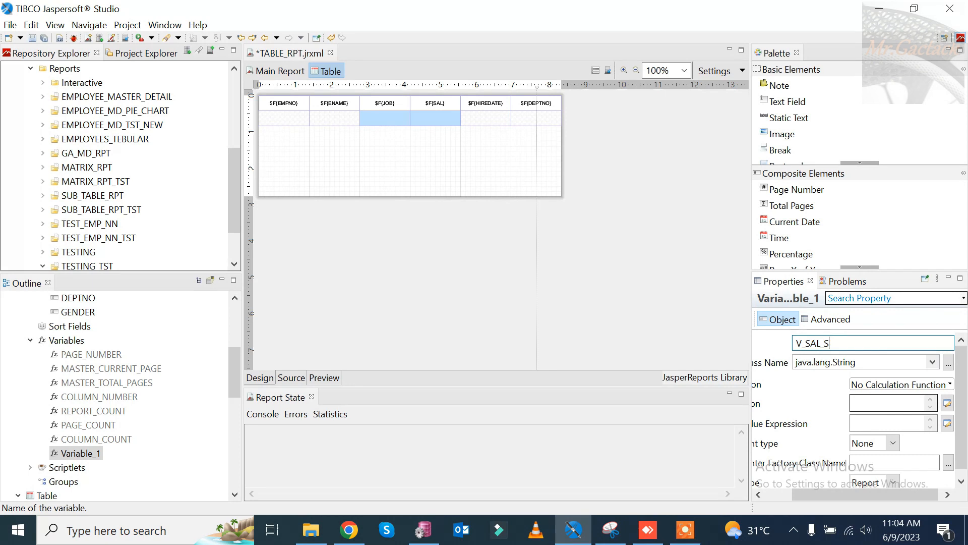
- Set the V_SAL_SUM variable's value class to java.lang.Double and its calculation to Sum
click(932, 362)
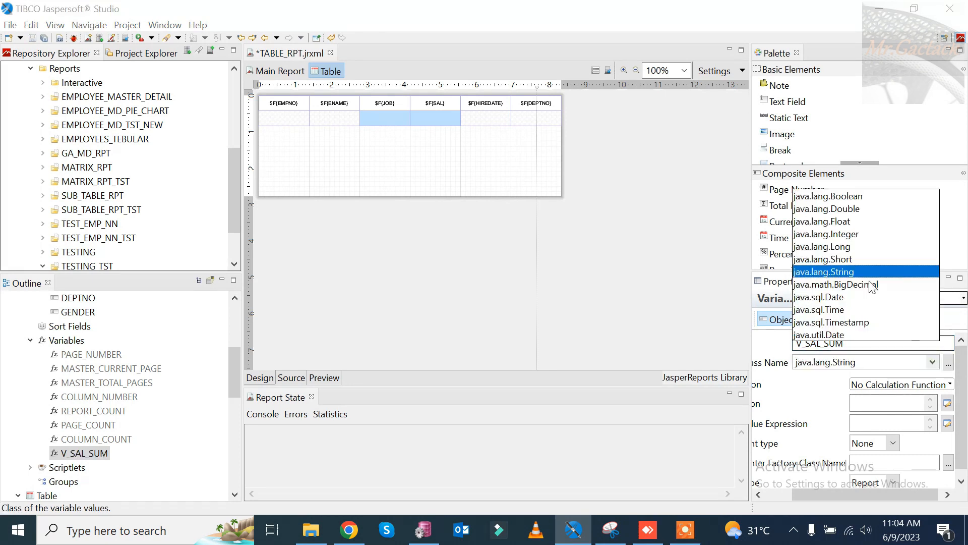
click(852, 211)
mouse_move(857, 493)
mouse_down()
mouse_move(810, 493)
mouse_move(868, 493)
mouse_up()
click(931, 384)
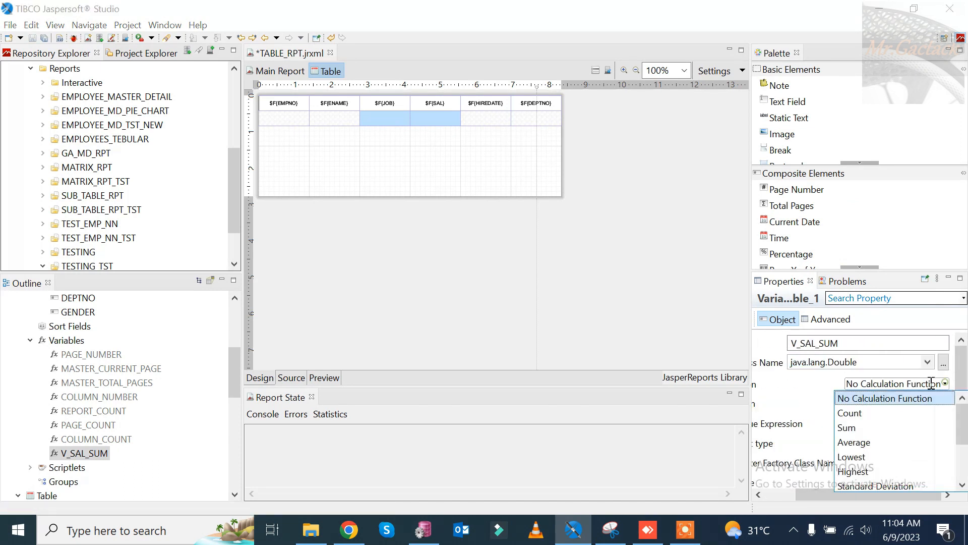
click(847, 427)
- Set the V_SAL_SUM variable's expression to $F{SAL} and keep its reset type as Report
mouse_move(859, 494)
mouse_down()
mouse_move(795, 495)
mouse_move(855, 495)
mouse_up()
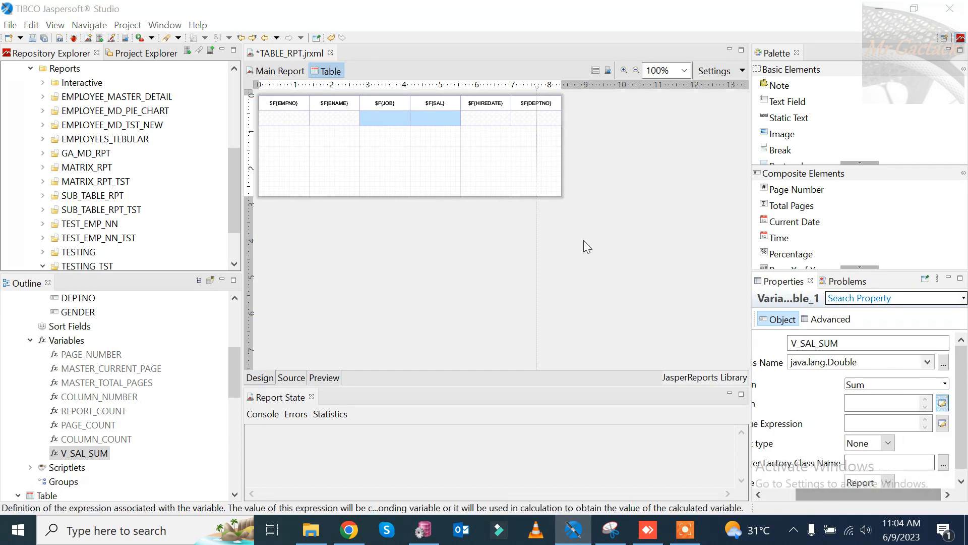
double_click(436, 246)
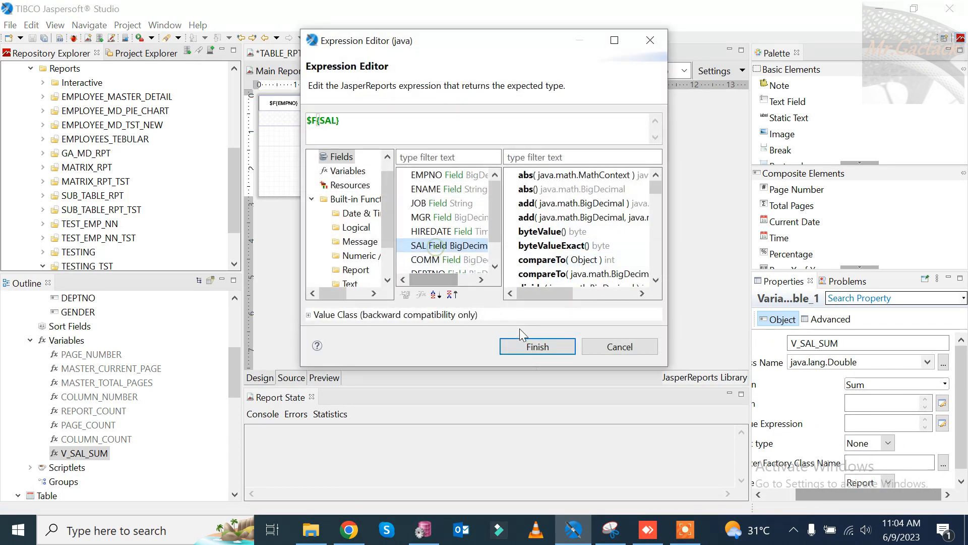
click(536, 346)
drag(833, 495, 803, 494)
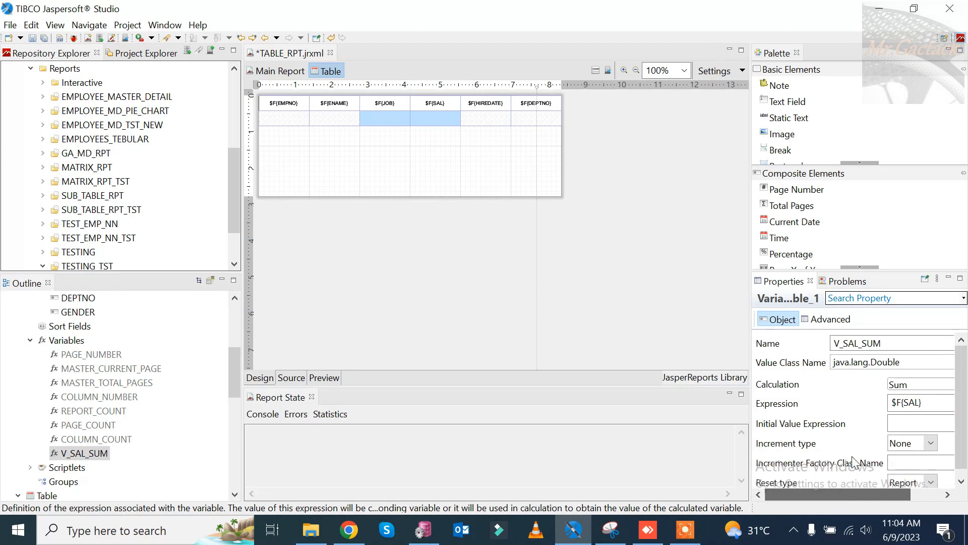
scroll(906, 496, down, 1)
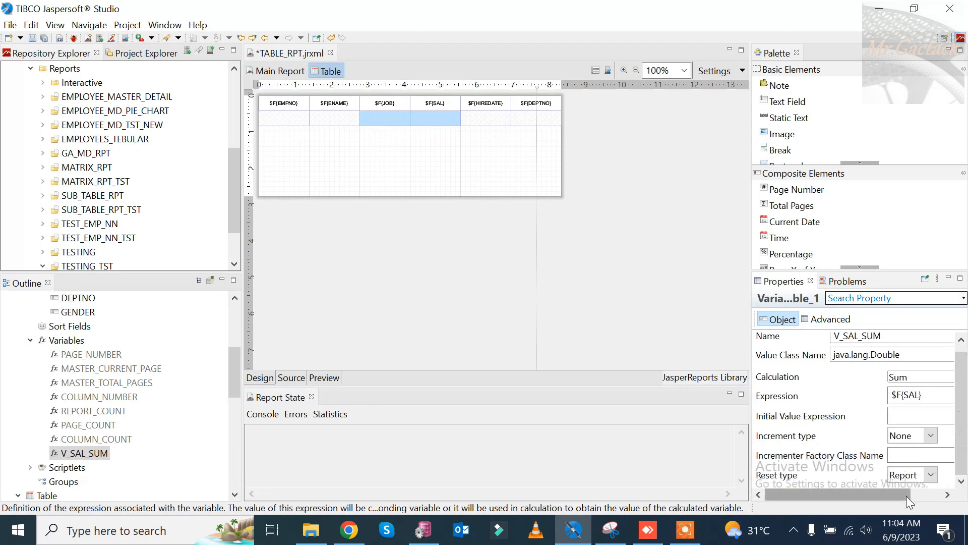
click(927, 476)
click(918, 410)
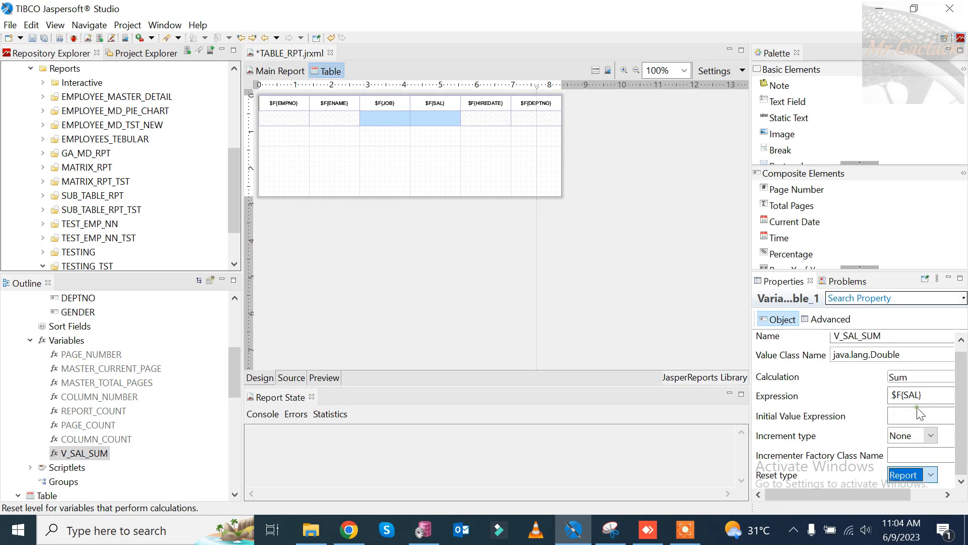
- Place the V_SAL_SUM variable in the SAL column's footer cell and turn off its transparent background
drag(83, 453, 433, 116)
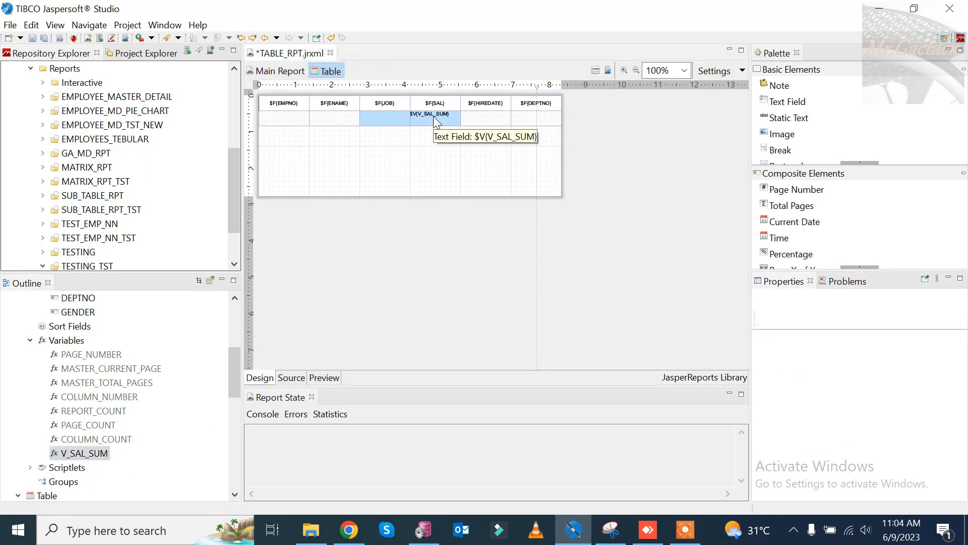
scroll(816, 438, down, 3)
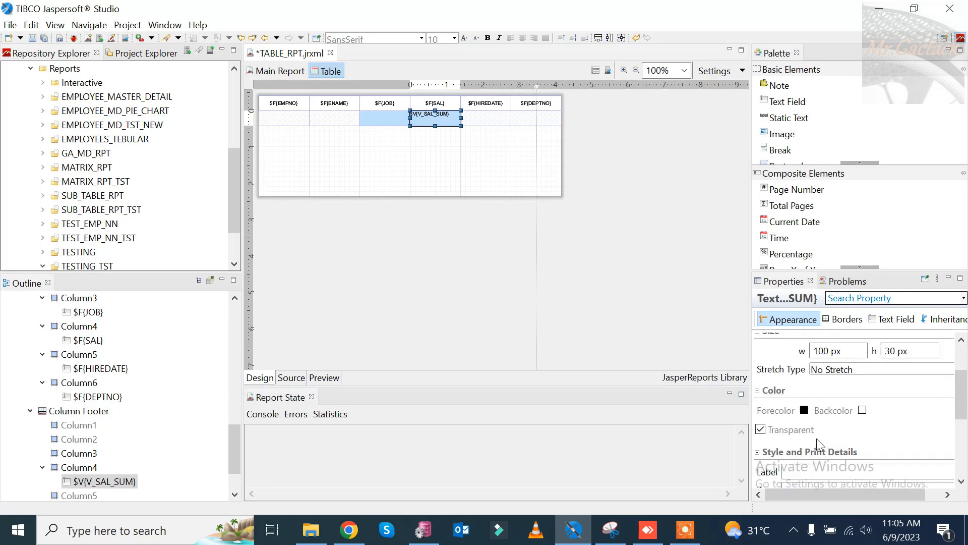
click(761, 433)
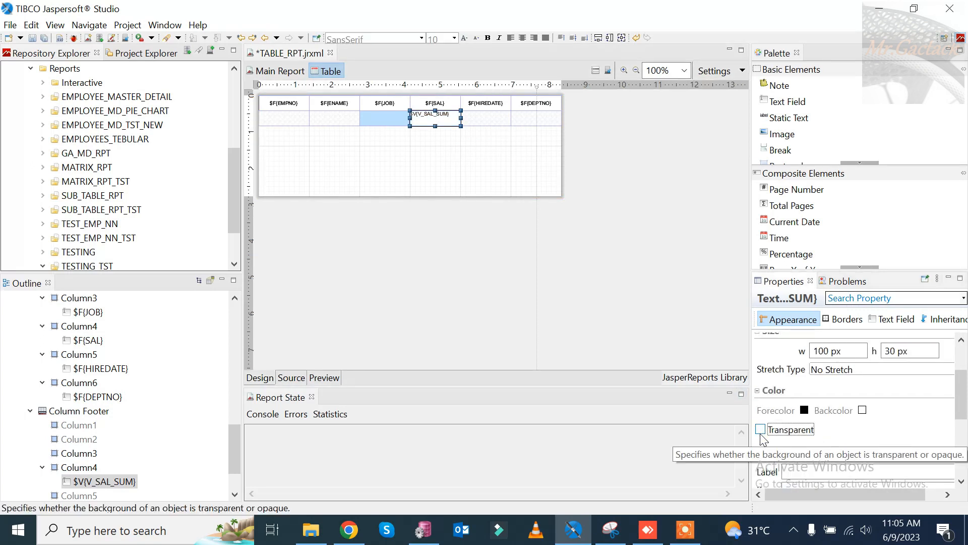
- Centre the V_SAL_SUM field's text horizontally and align it to the middle vertically
scroll(817, 403, up, 2)
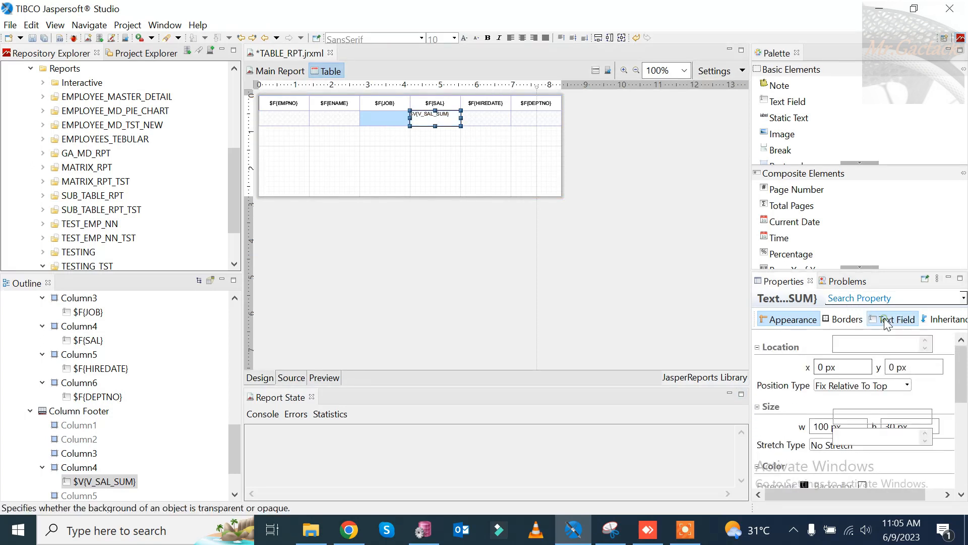
click(893, 318)
click(837, 458)
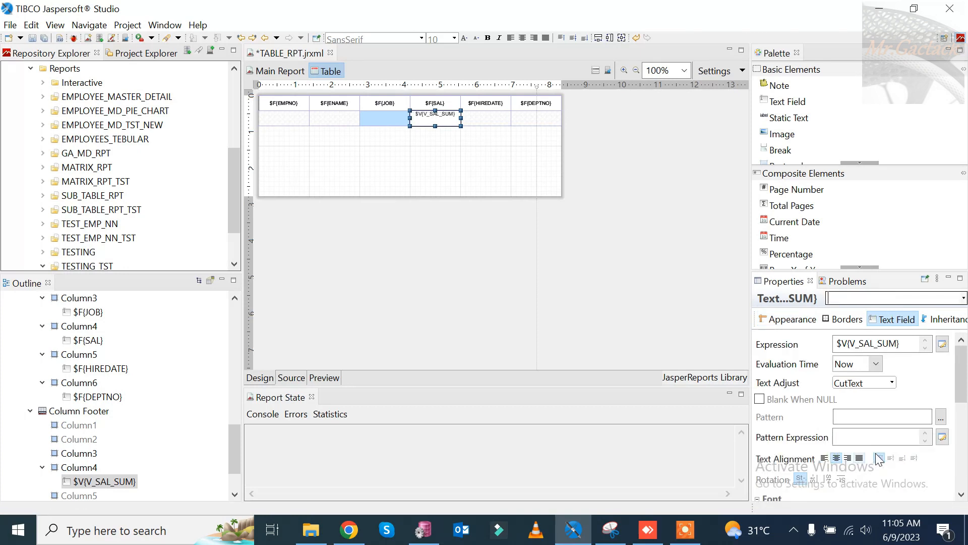
click(890, 459)
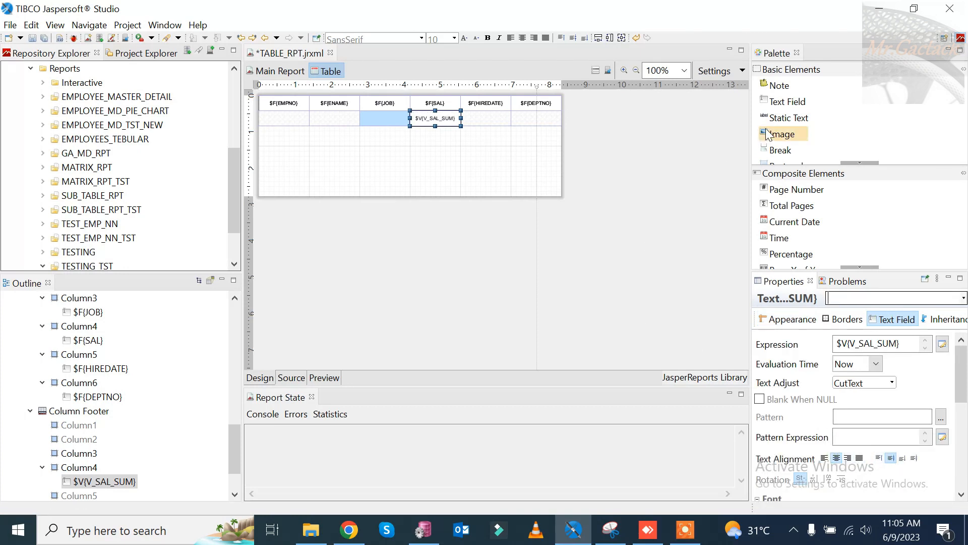
- Add a static text element to the JOB column's footer cell and turn off its transparent background
drag(786, 118, 387, 124)
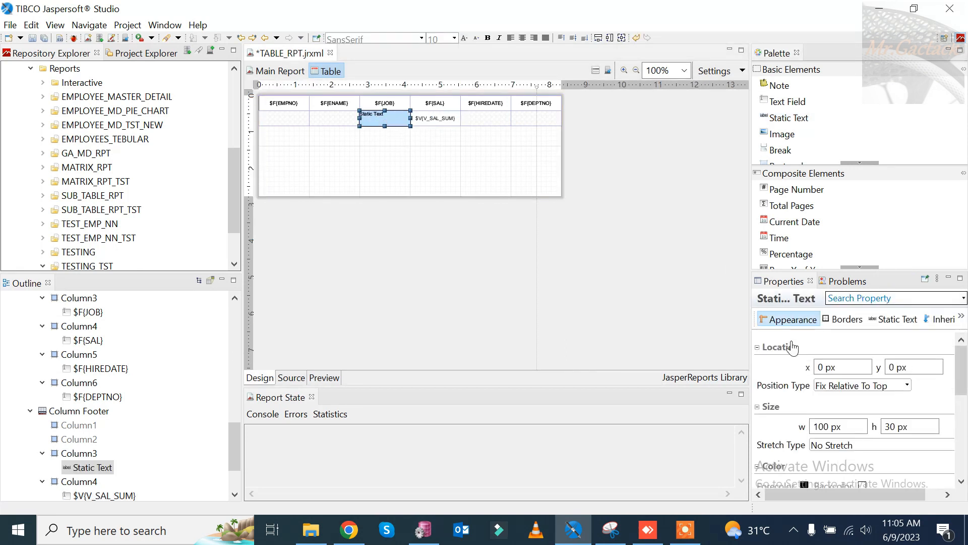
scroll(801, 454, down, 3)
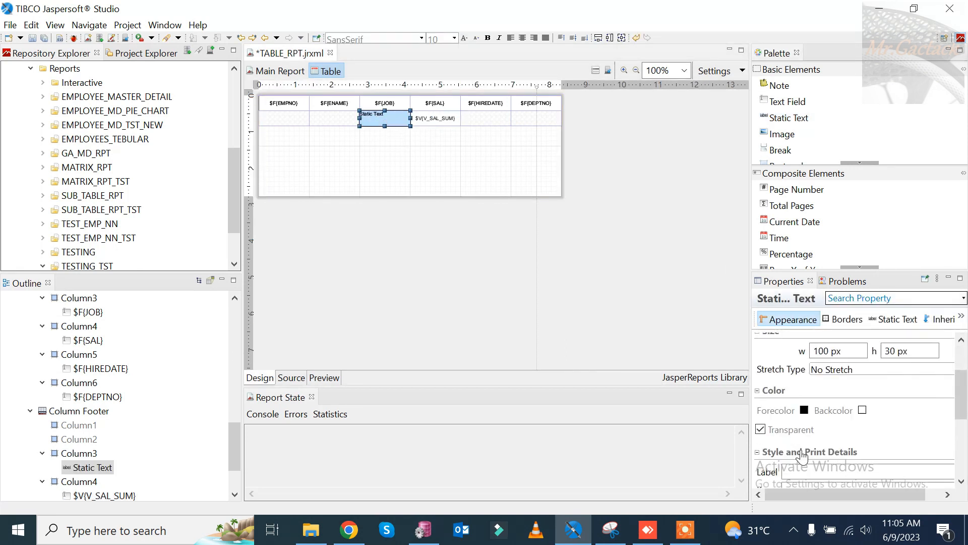
click(760, 430)
scroll(855, 353, up, 3)
- Align the static text in the JOB column's footer to the right horizontally and to the middle vertically
click(891, 322)
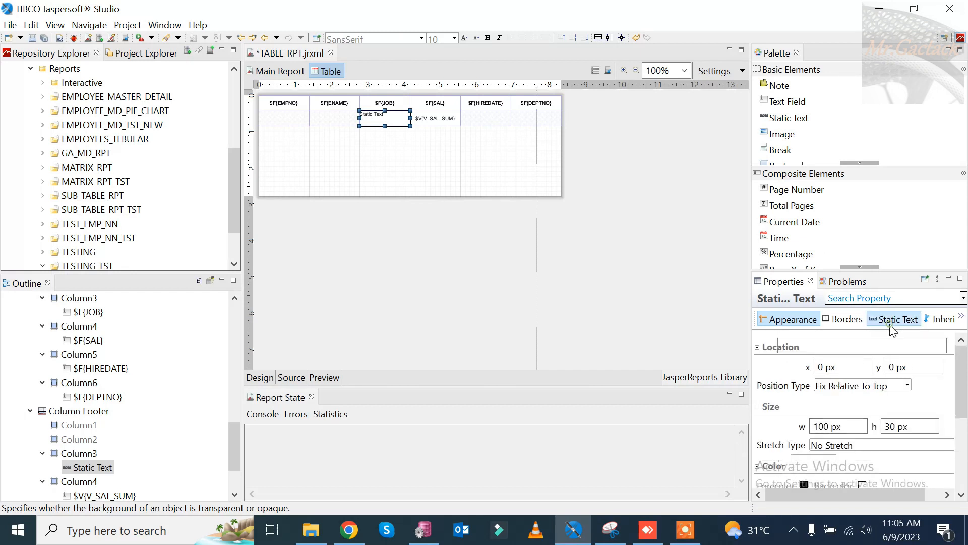
click(836, 368)
click(891, 369)
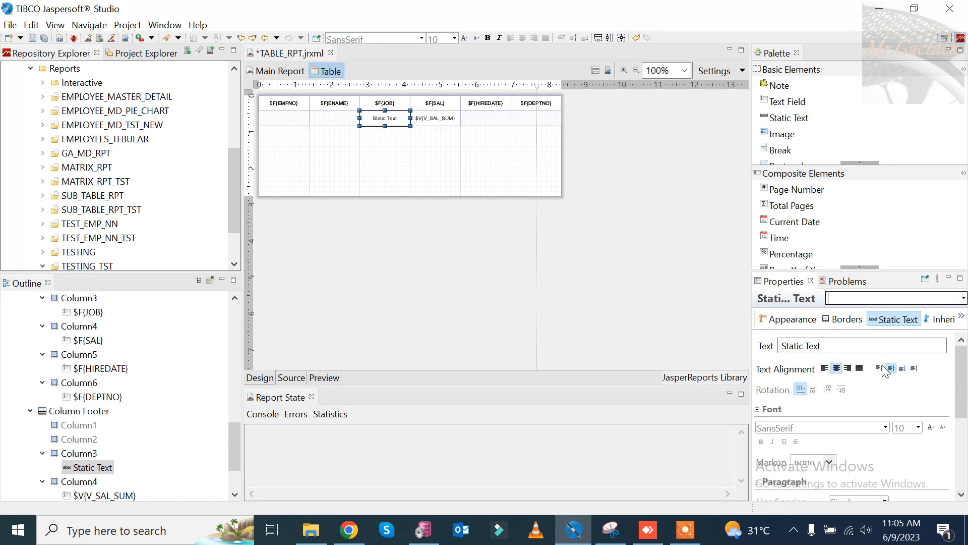
click(849, 364)
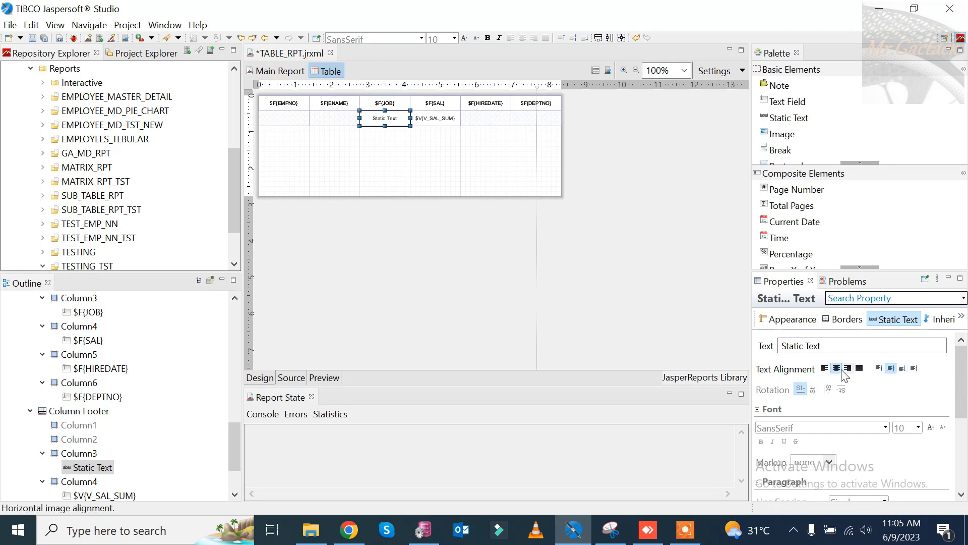
- Change the static text in the JOB column's footer to "Total Sal:"
click(392, 122)
double_click(408, 123)
drag(419, 121, 372, 120)
text(Total Sal:)
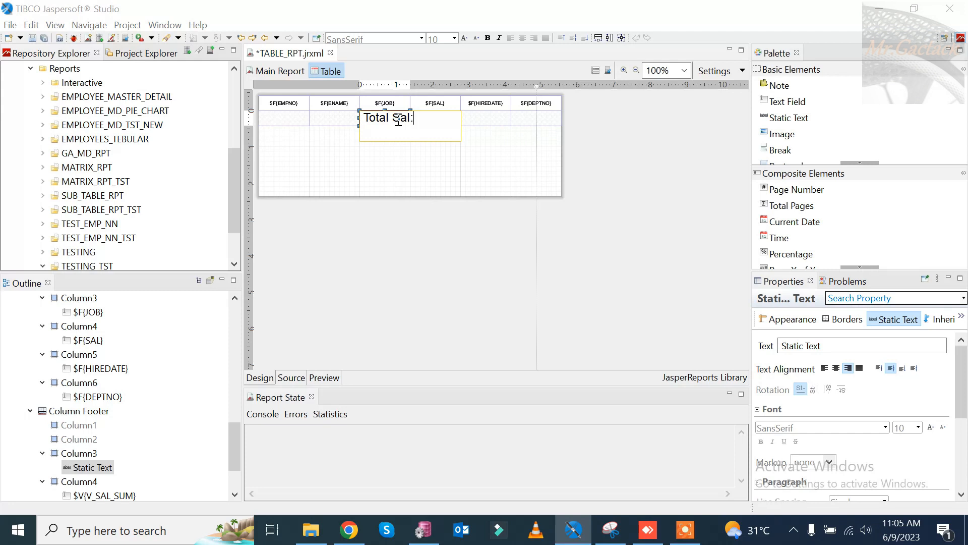
click(470, 146)
- Set the background color of the "Total Sal:" static text to light grey #C9C9C9
click(392, 123)
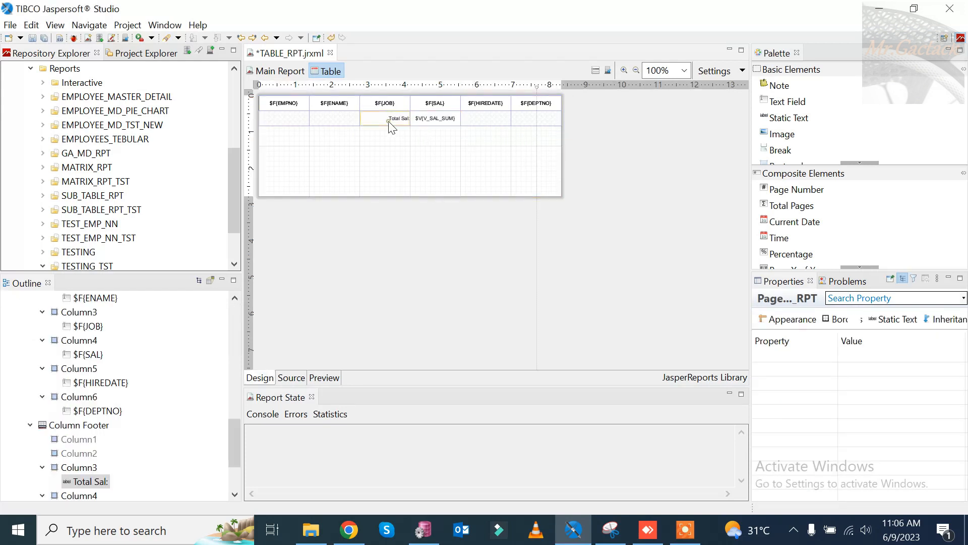
click(792, 319)
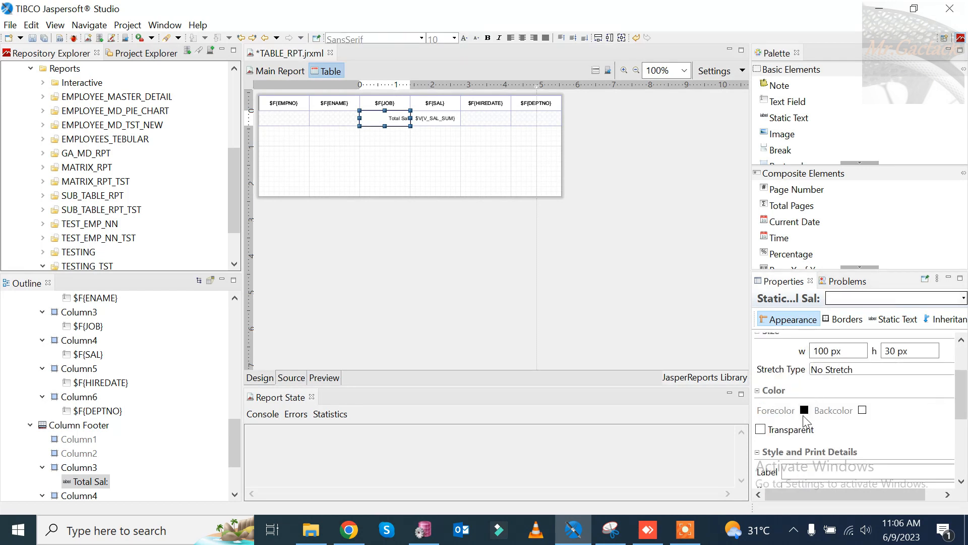
click(862, 410)
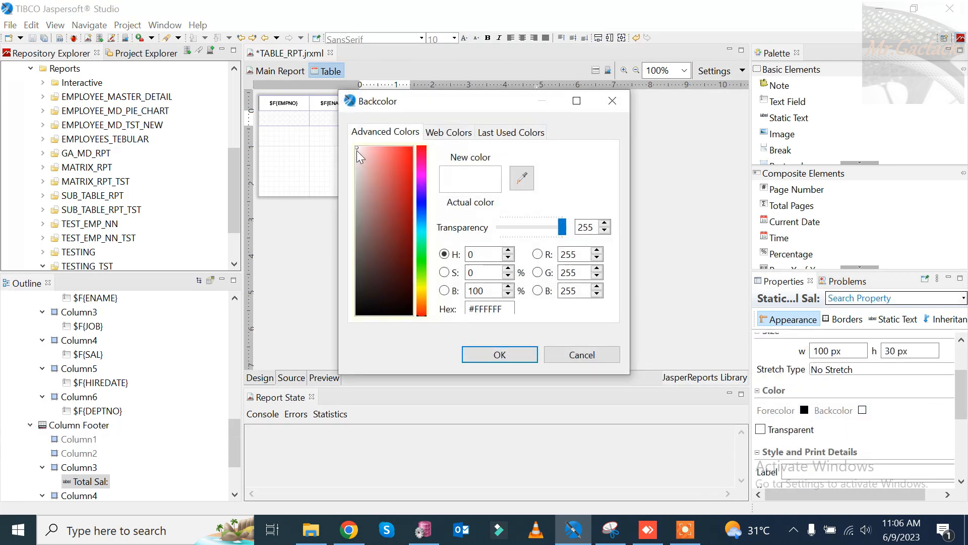
drag(359, 154, 356, 181)
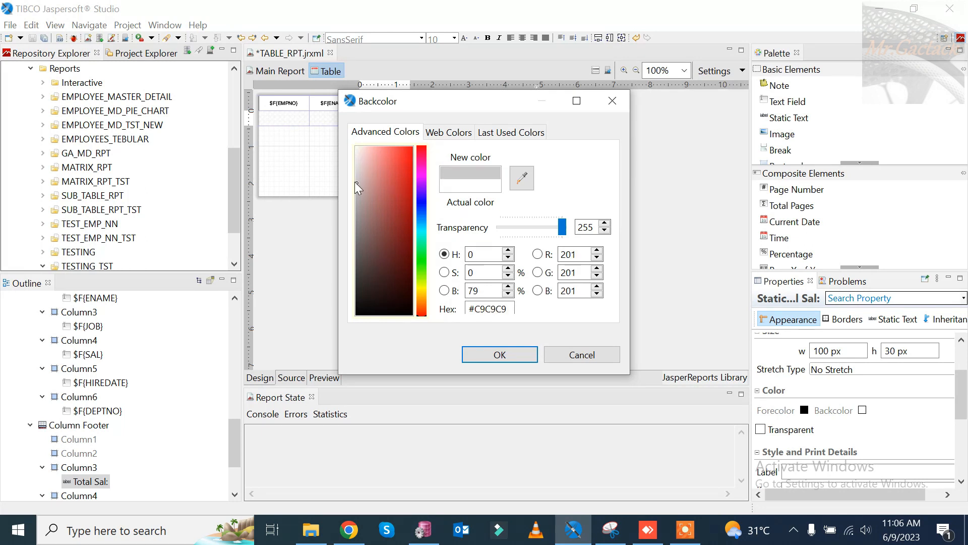
click(498, 353)
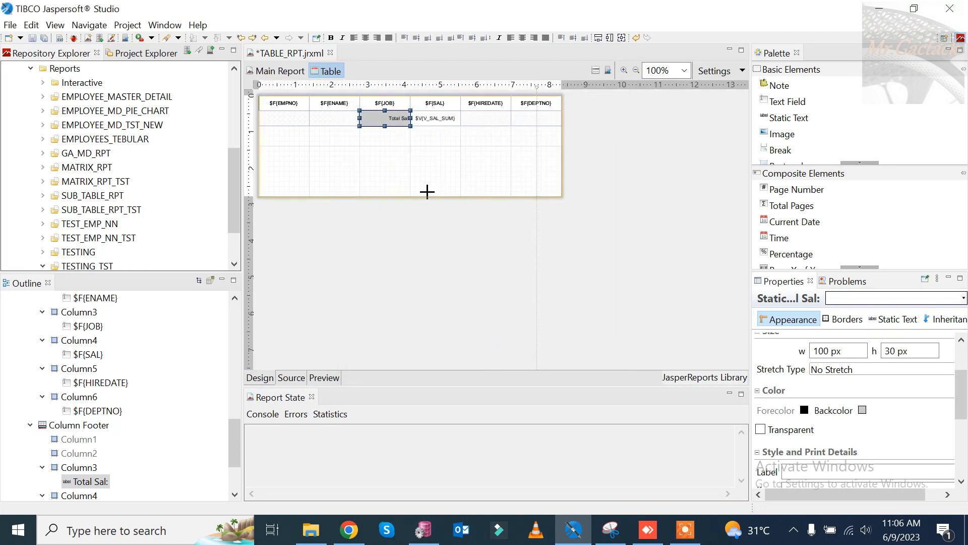
- Resize the table to 575 px wide and 60 px high, and move it to the main report's left margin
click(427, 192)
drag(412, 197, 434, 133)
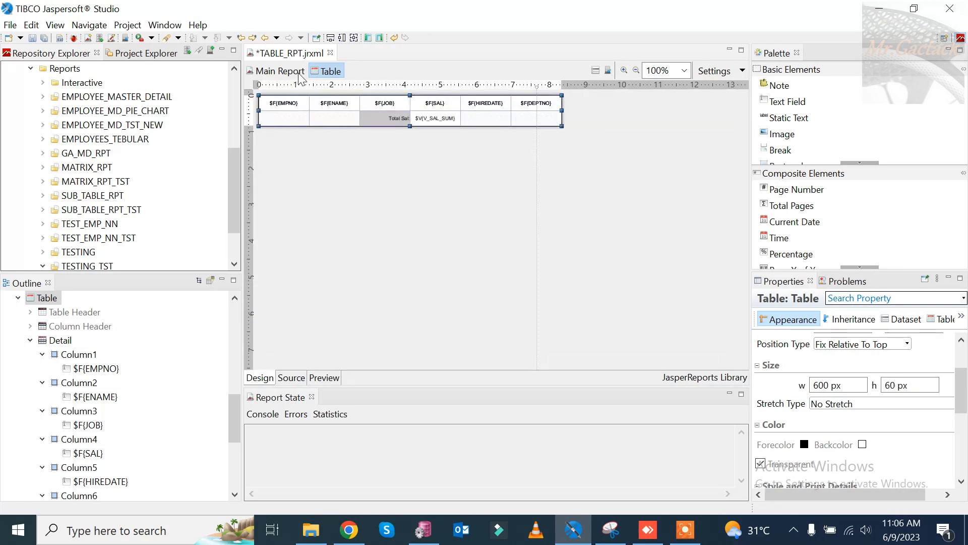
click(281, 73)
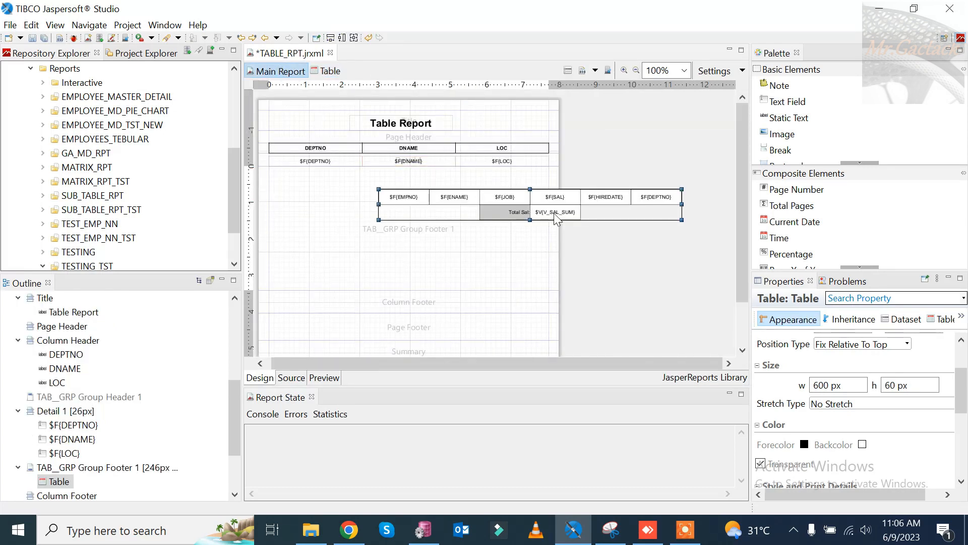
drag(541, 211, 431, 207)
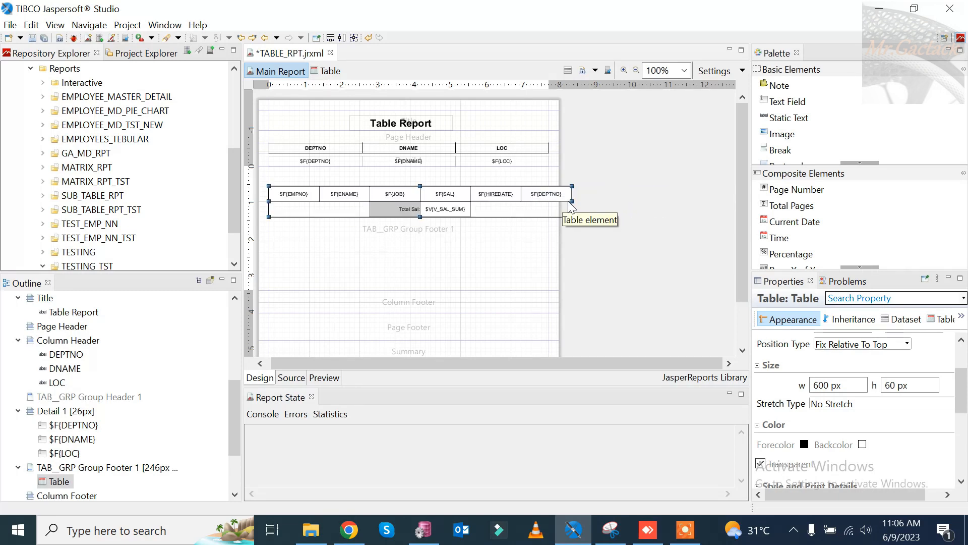
drag(572, 202, 558, 207)
click(513, 244)
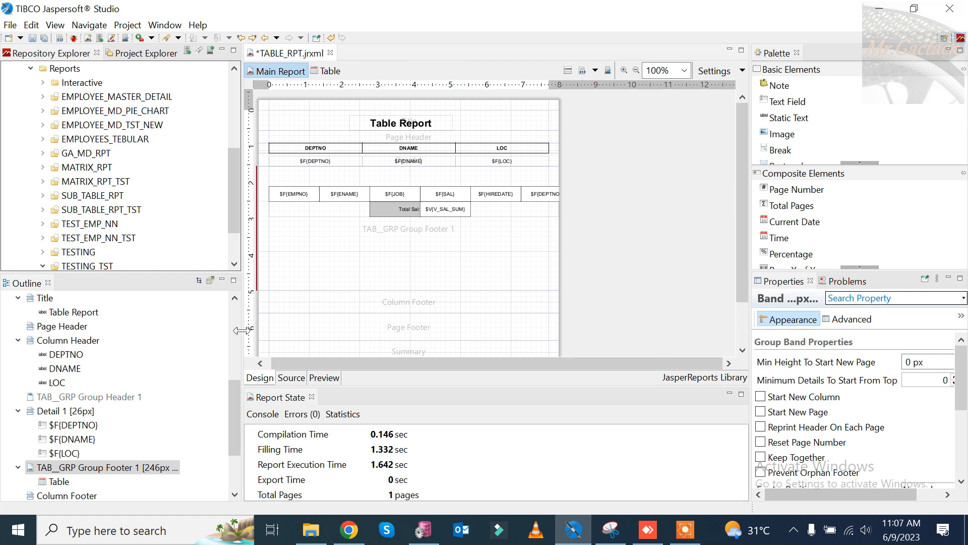
- Set the TABLE_RPT report's page width to 650 pixels in its page format
drag(234, 394, 234, 316)
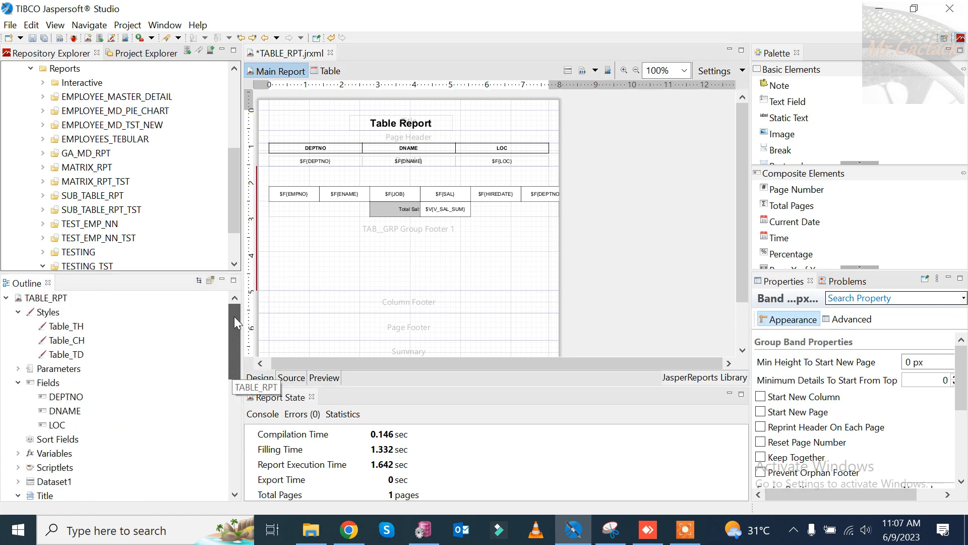
click(54, 299)
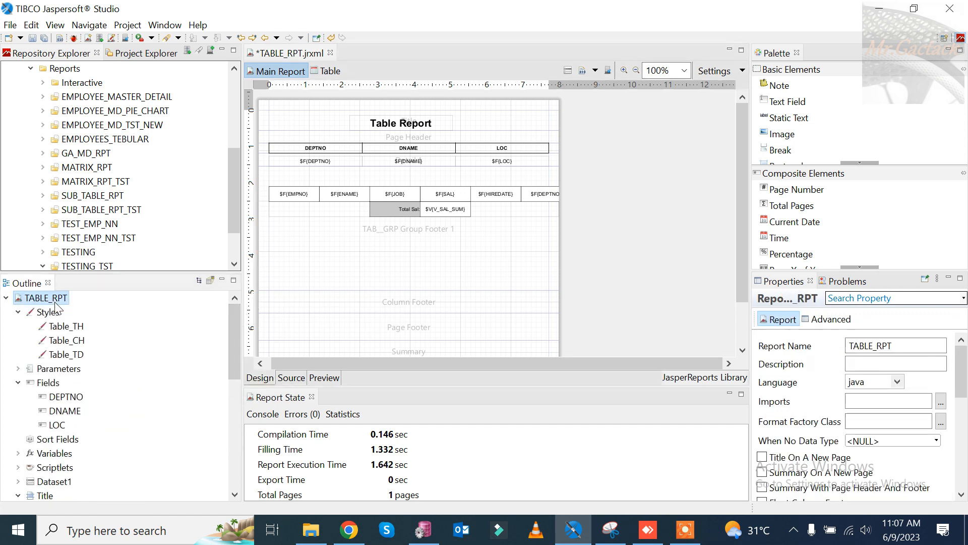
drag(962, 373, 964, 474)
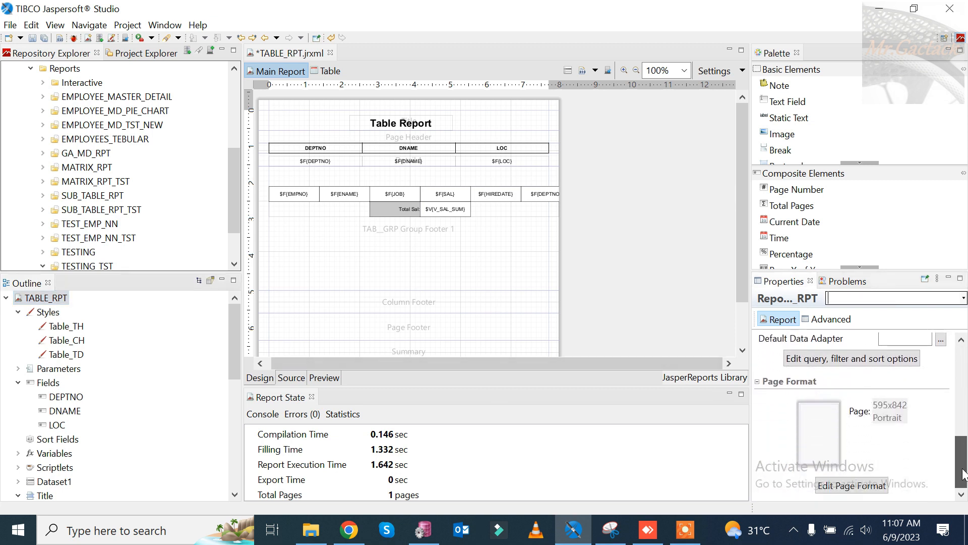
click(851, 485)
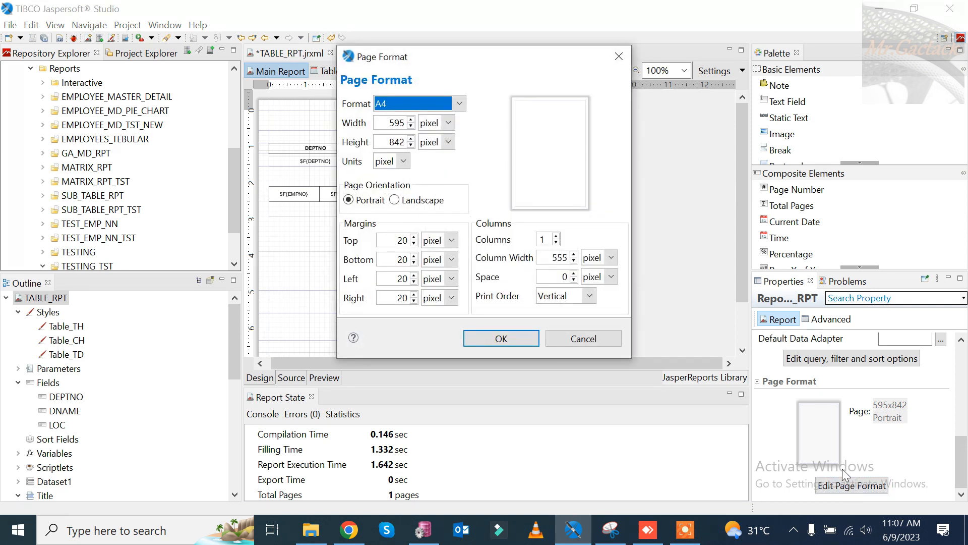
double_click(397, 125)
text(650)
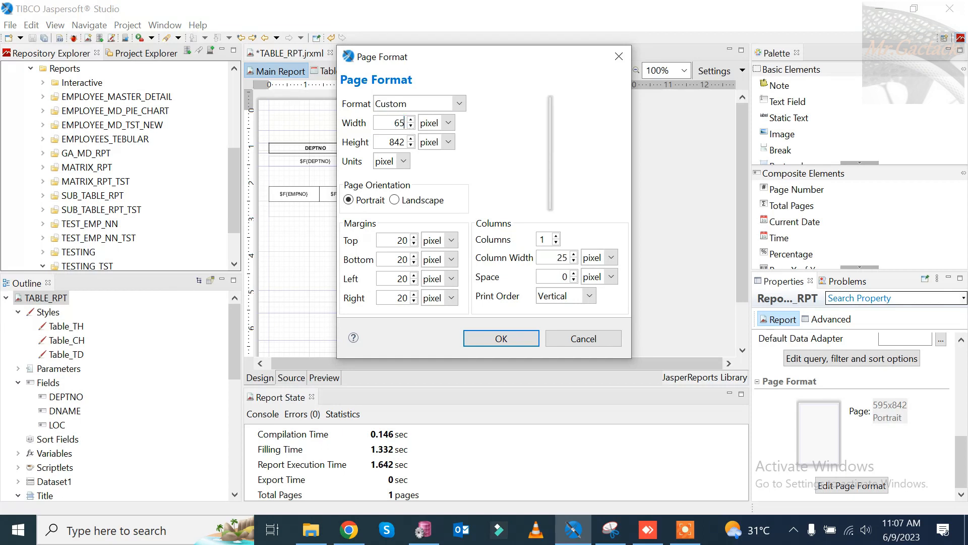
click(507, 345)
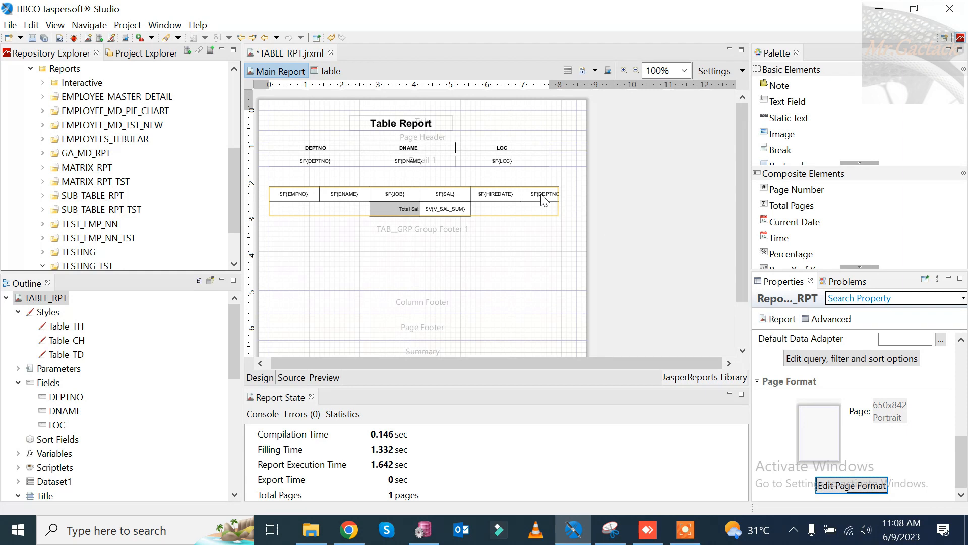
- Add a static text element reading "Empno" above the table in the TAB__GRP group footer
click(790, 117)
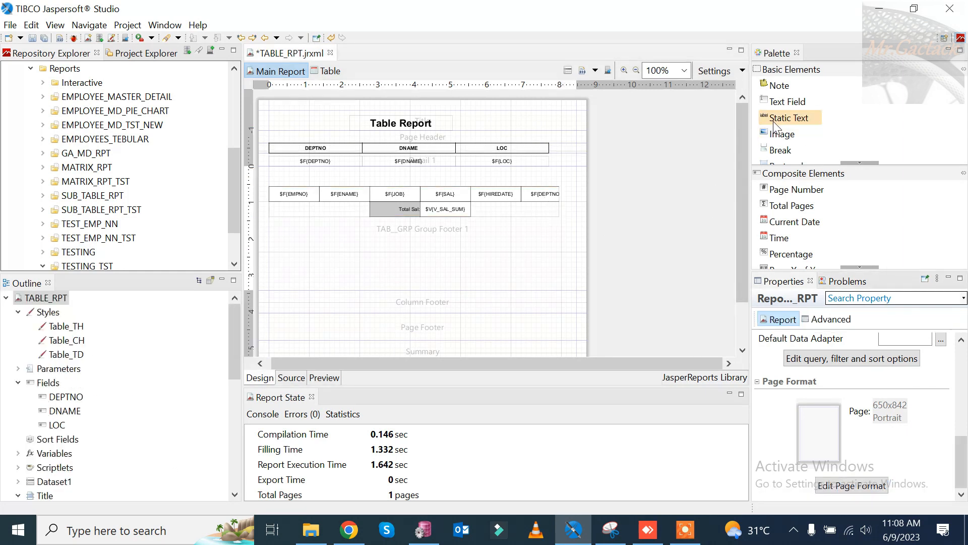
click(293, 172)
text(Empno)
key(Escape)
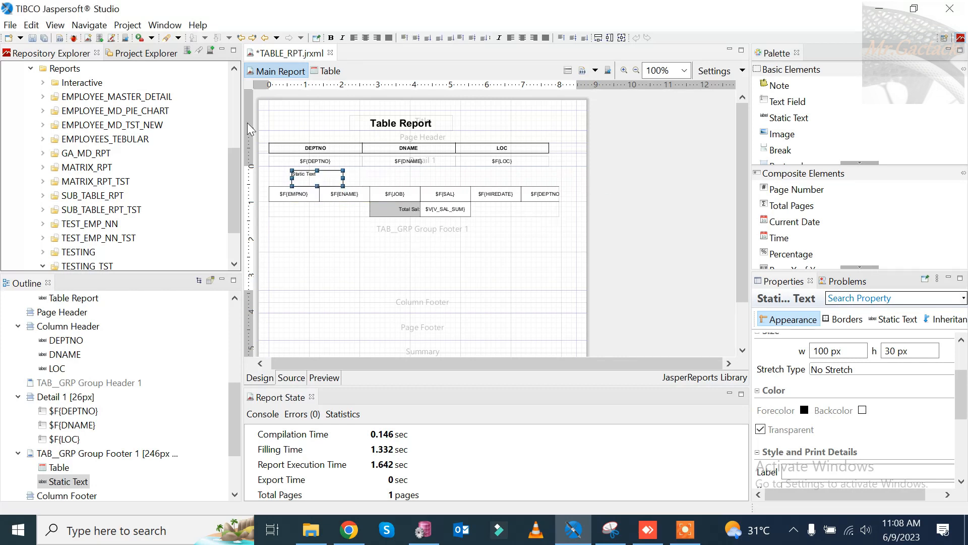
click(250, 130)
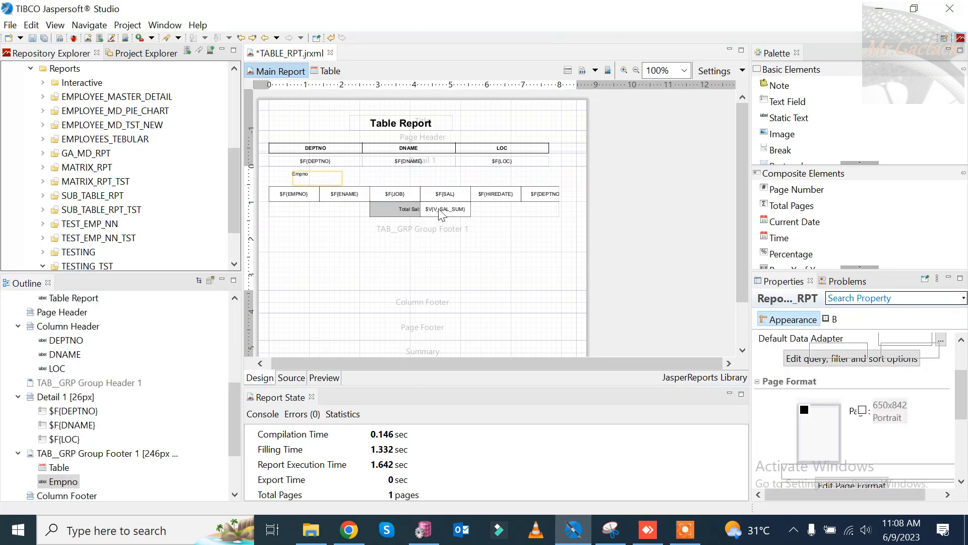
- Align the Empno label with the first column and copy it above the other columns as Ename, Job, Sal, Date and Deptno
click(523, 208)
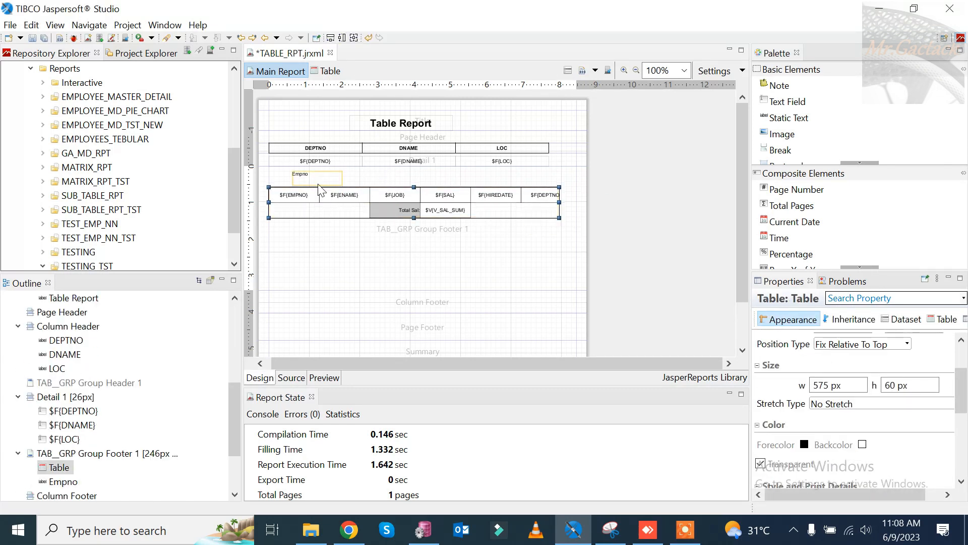
drag(319, 177, 357, 183)
key(ctrl+c)
key(ctrl+v)
double_click(359, 180)
text(E)
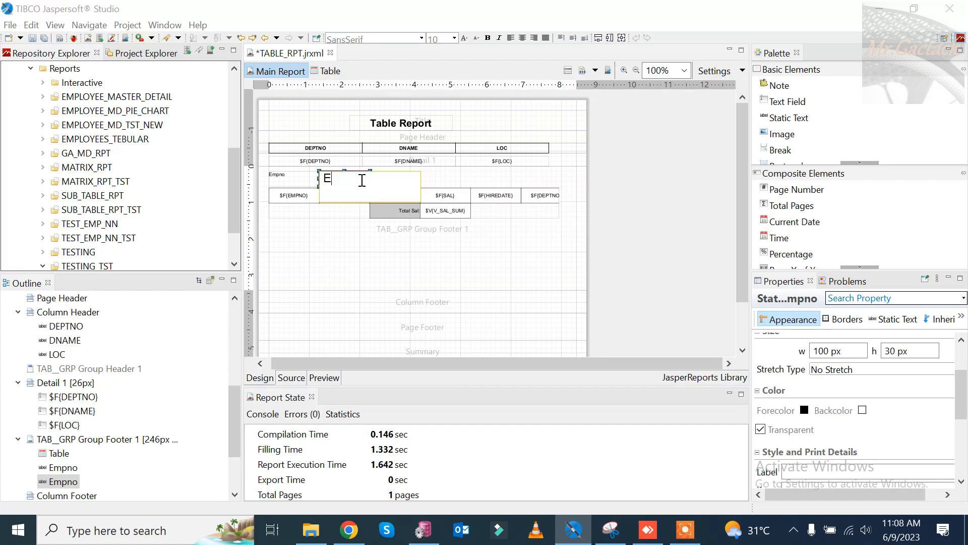
click(519, 262)
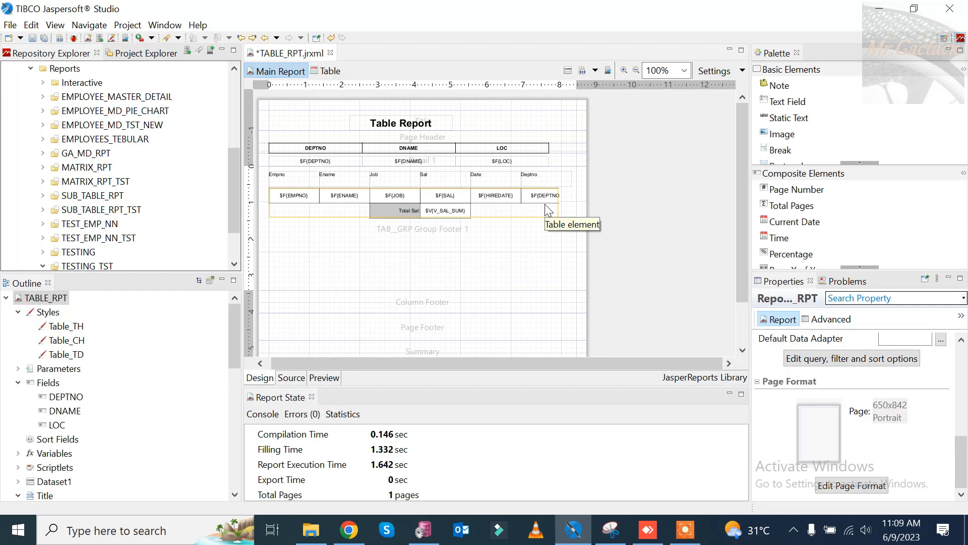
- Widen the table to 600 px and apply a full box border to the six heading labels
click(549, 210)
drag(560, 204, 267, 168)
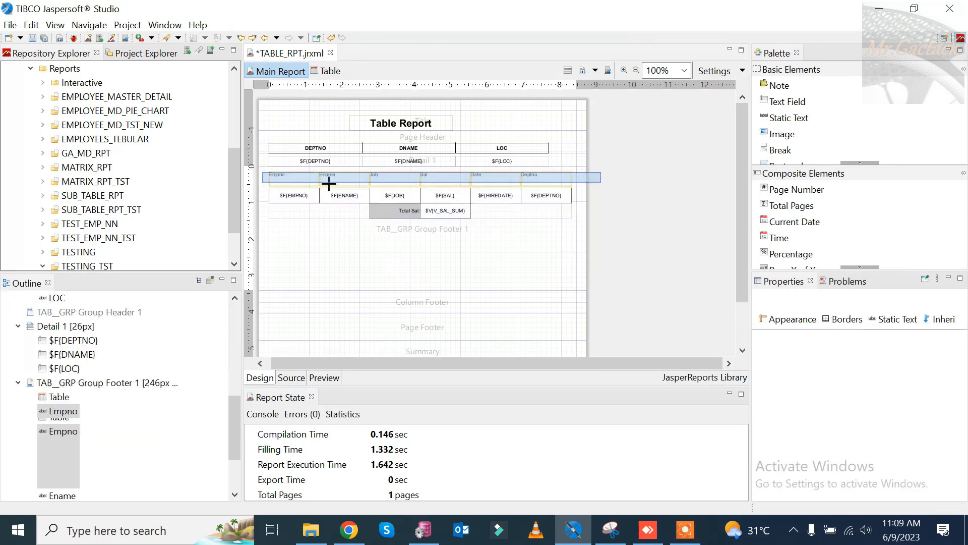
click(846, 319)
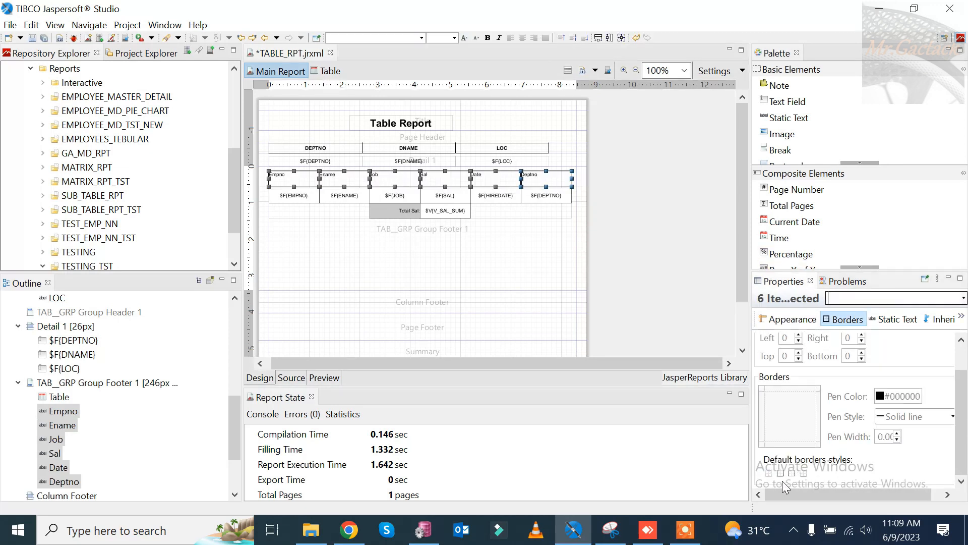
click(781, 474)
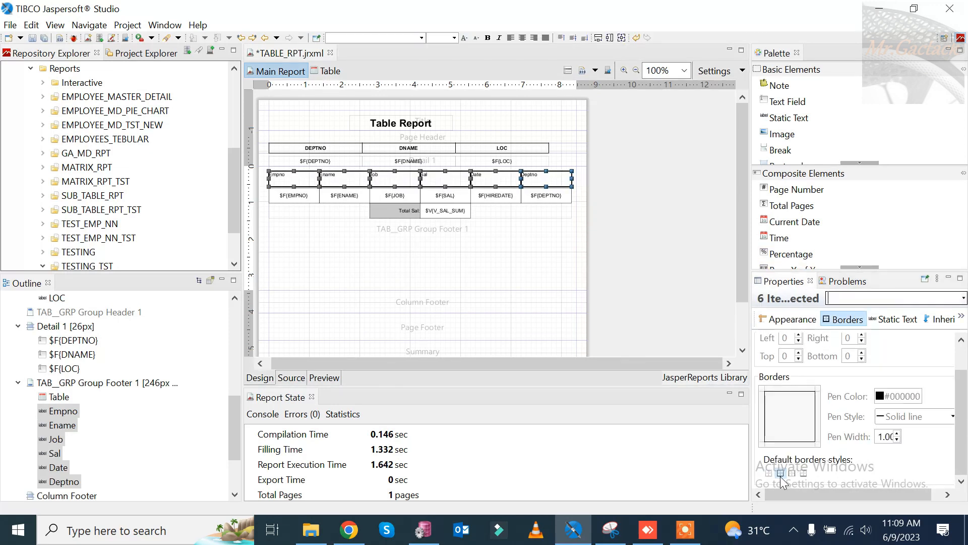
- Centre the text of the six heading labels horizontally and align it to the middle vertically
click(895, 320)
click(837, 368)
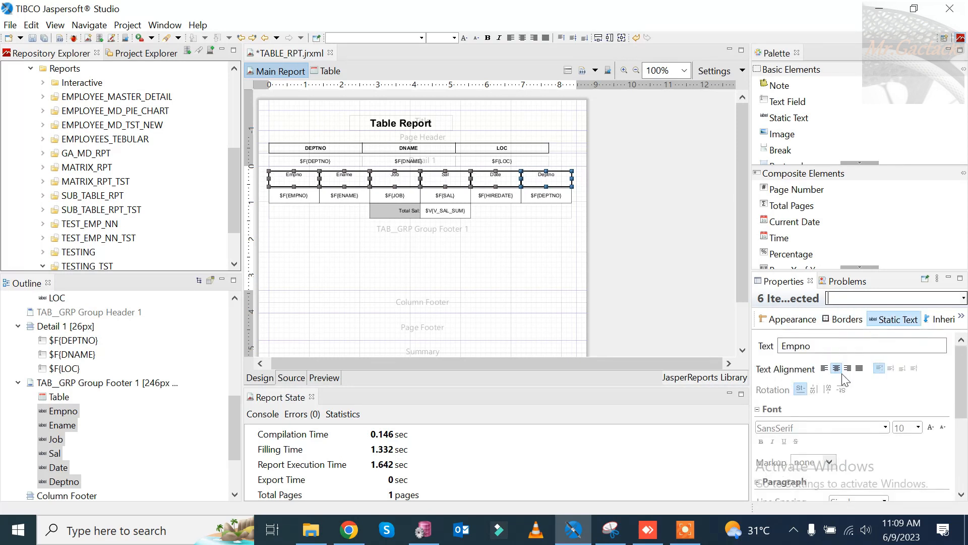
click(891, 370)
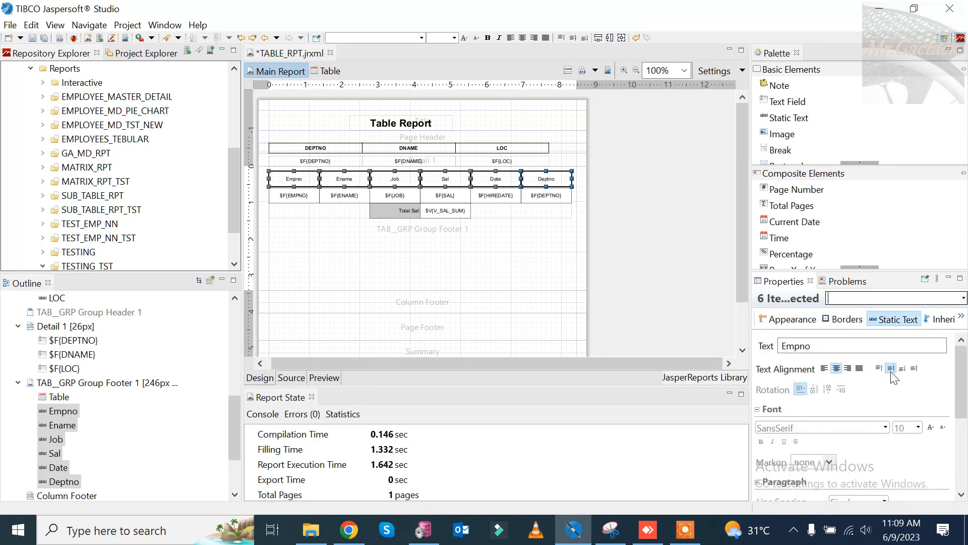
- Turn off the transparent background of the six heading labels and set their background color to #E8E8E8
click(785, 320)
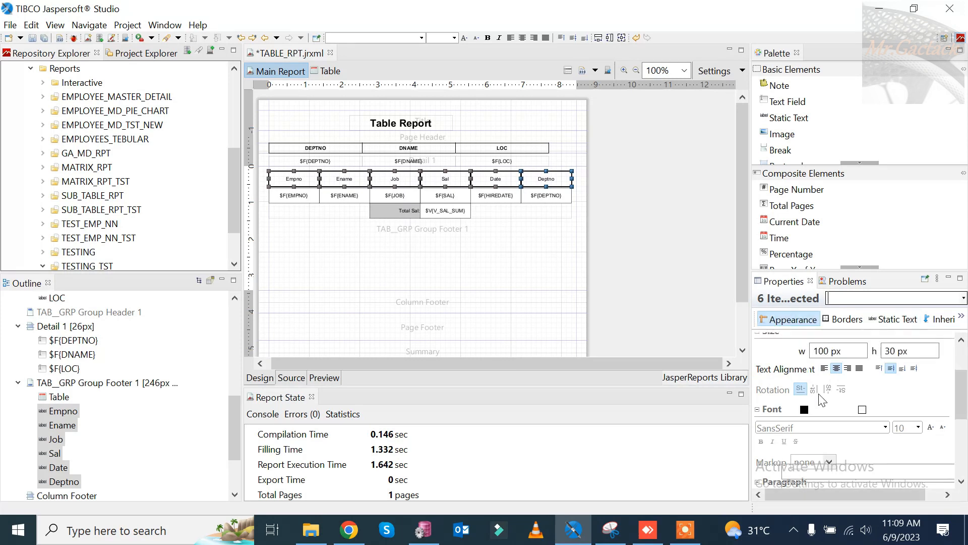
click(761, 430)
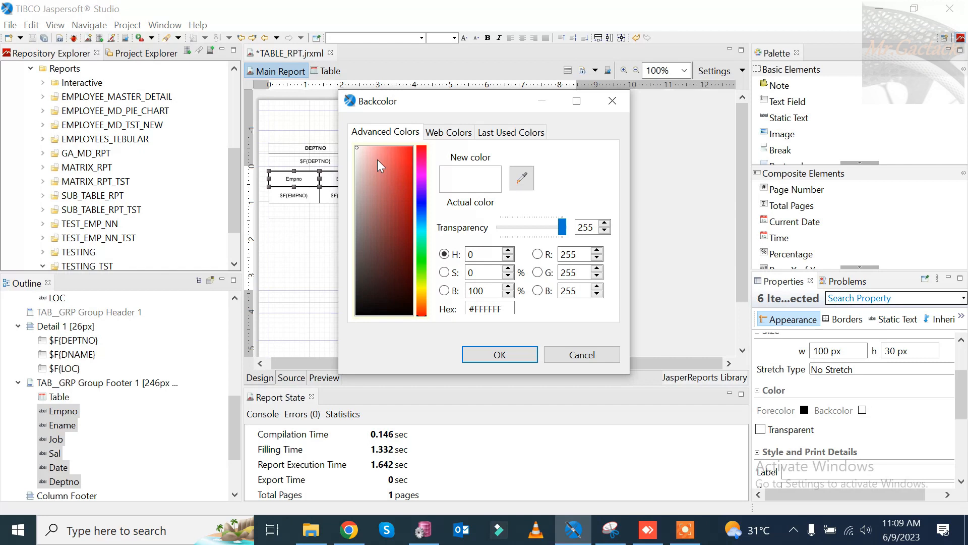
click(357, 162)
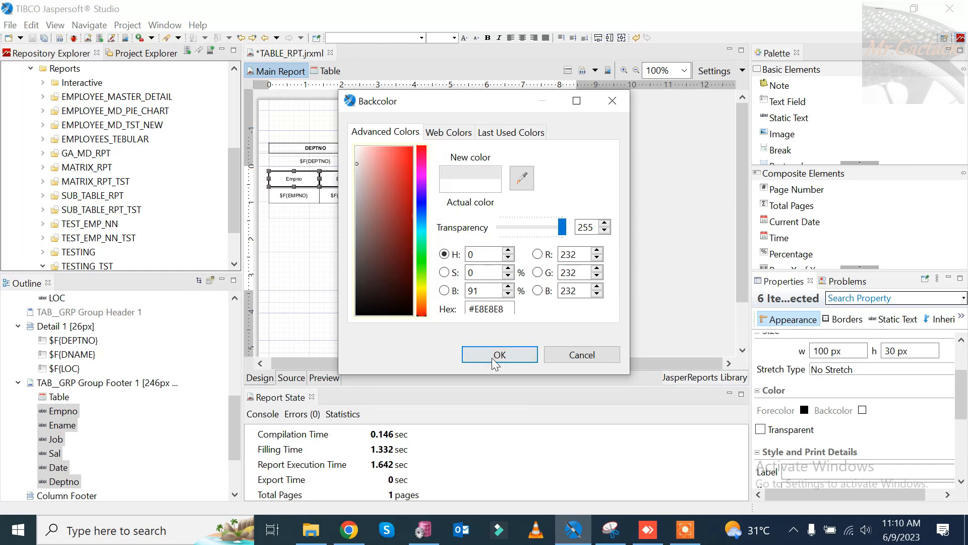
click(497, 356)
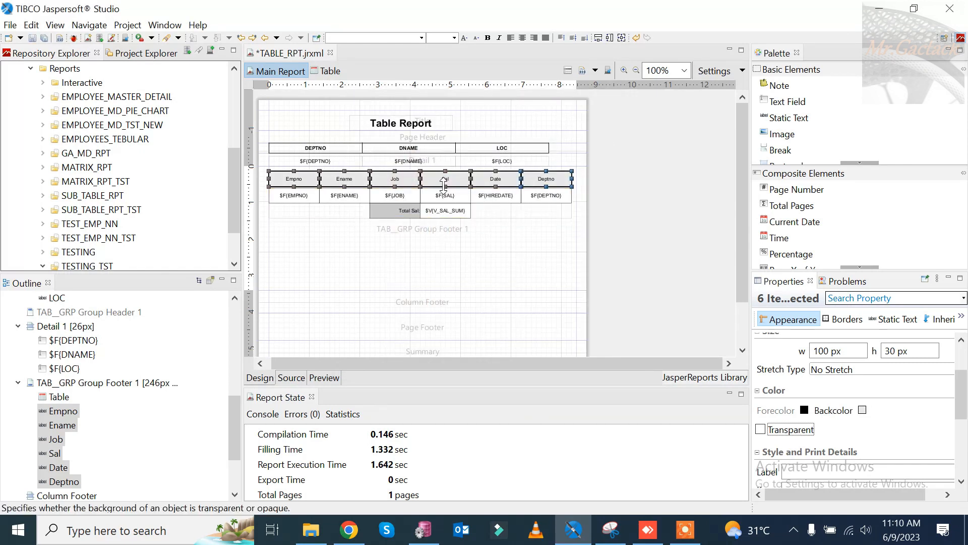
- Reduce the height of the six heading labels and nudge them up together with the table
drag(444, 185, 449, 181)
click(602, 225)
drag(601, 233, 249, 170)
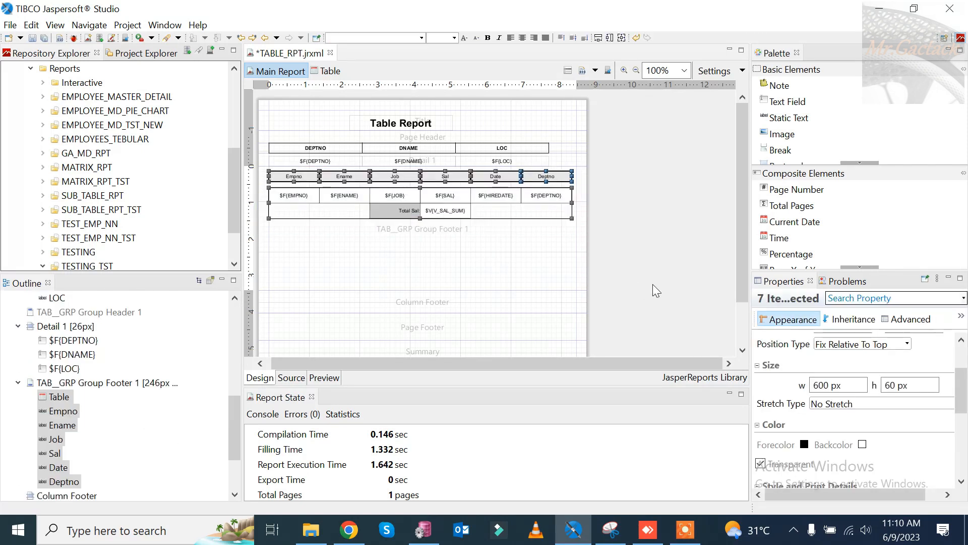
key(Up)
key(Up)
key(Up)
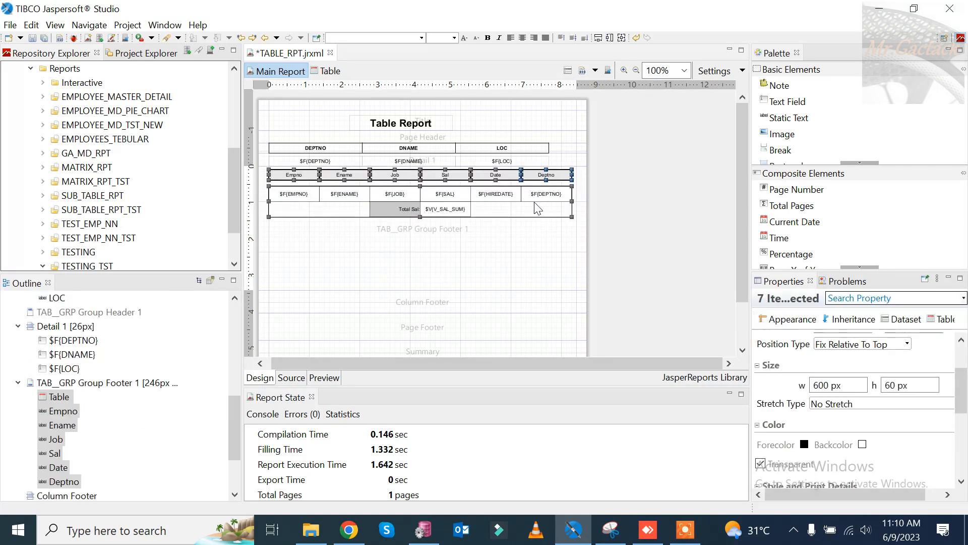
- Nudge the table up closer to the heading labels and shrink the TAB__GRP group footer band to fit its contents
click(538, 207)
key(Up)
key(Up)
key(Up)
key(Up)
key(Up)
key(Up)
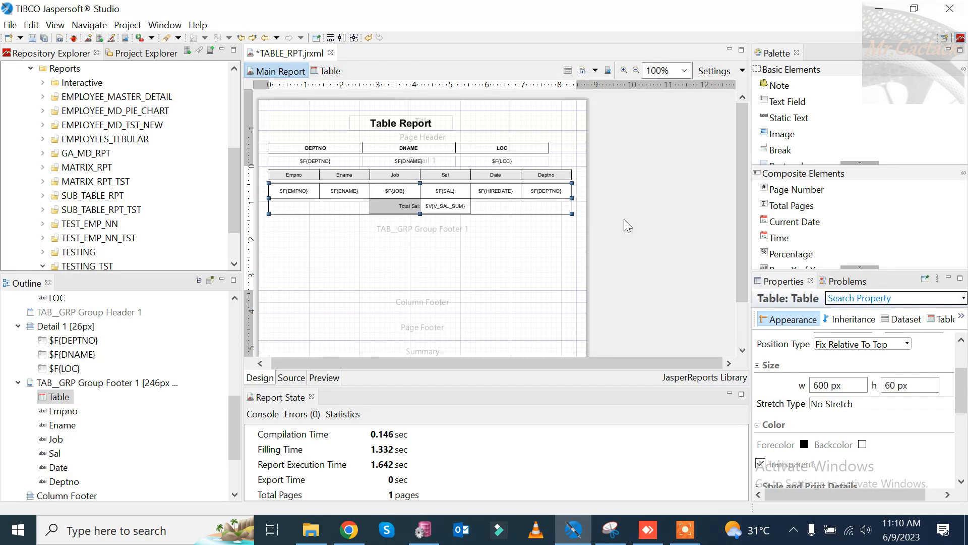
double_click(519, 261)
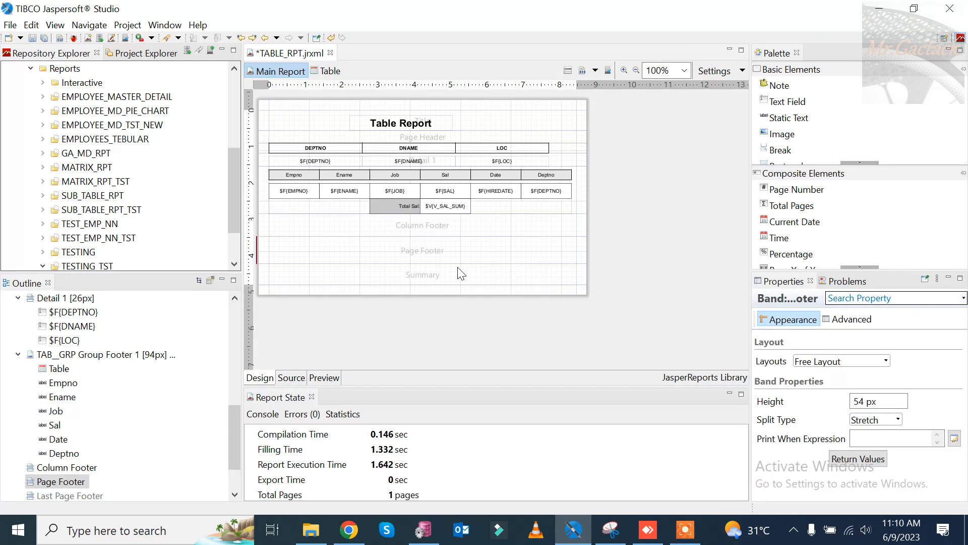
- Delete the Column Footer band from the main report
right_click(453, 227)
click(491, 279)
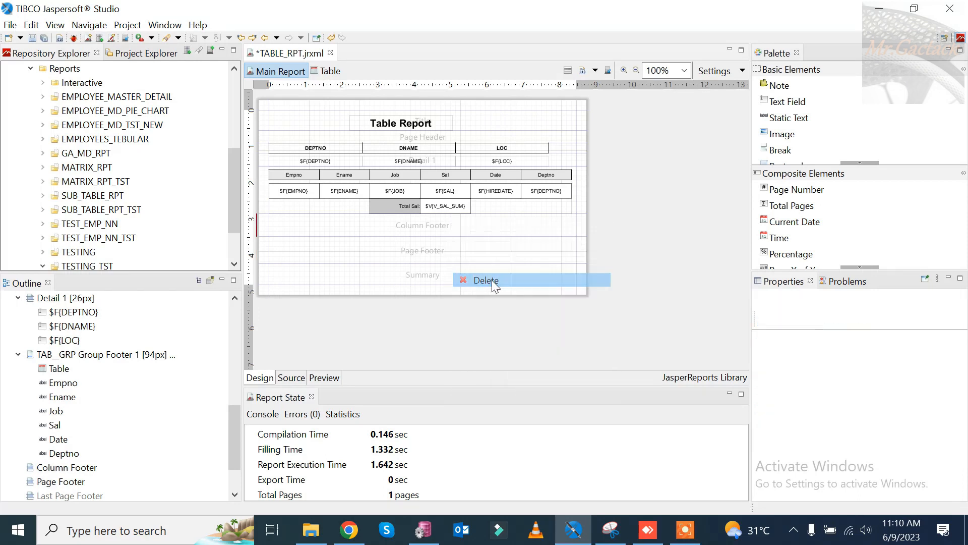
- Add a vertically centered 100 by 19 px page number field to the Page Footer band and shrink the band to 29 px
drag(768, 191, 405, 222)
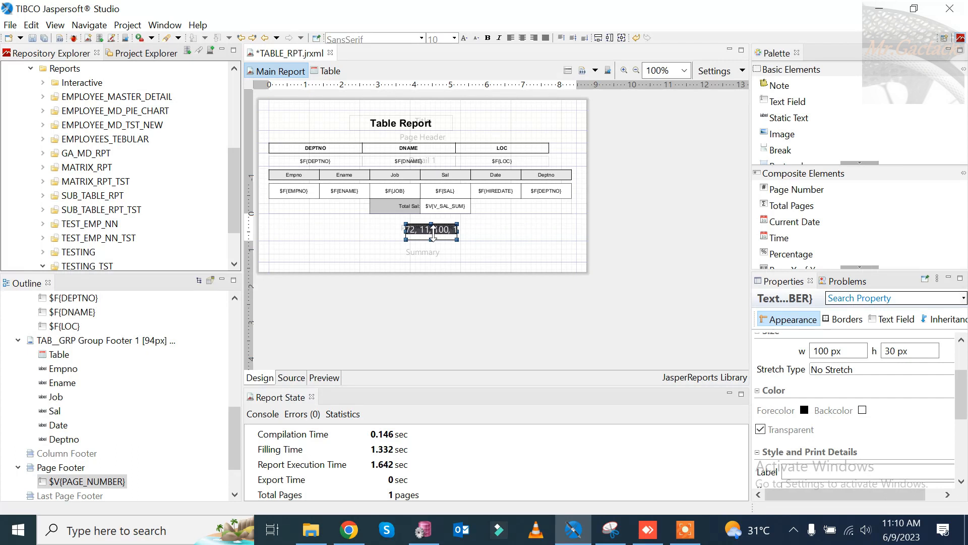
drag(435, 233, 418, 228)
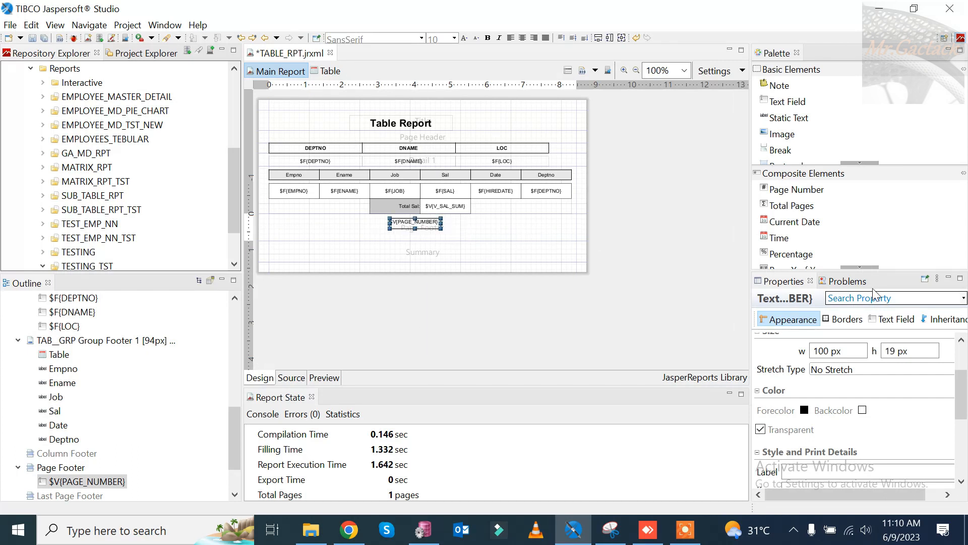
click(889, 319)
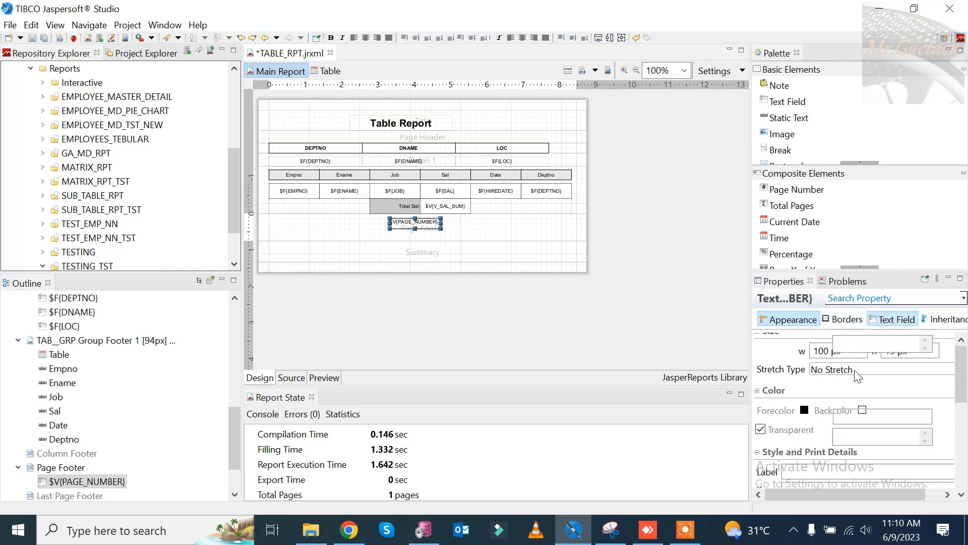
click(891, 458)
double_click(502, 225)
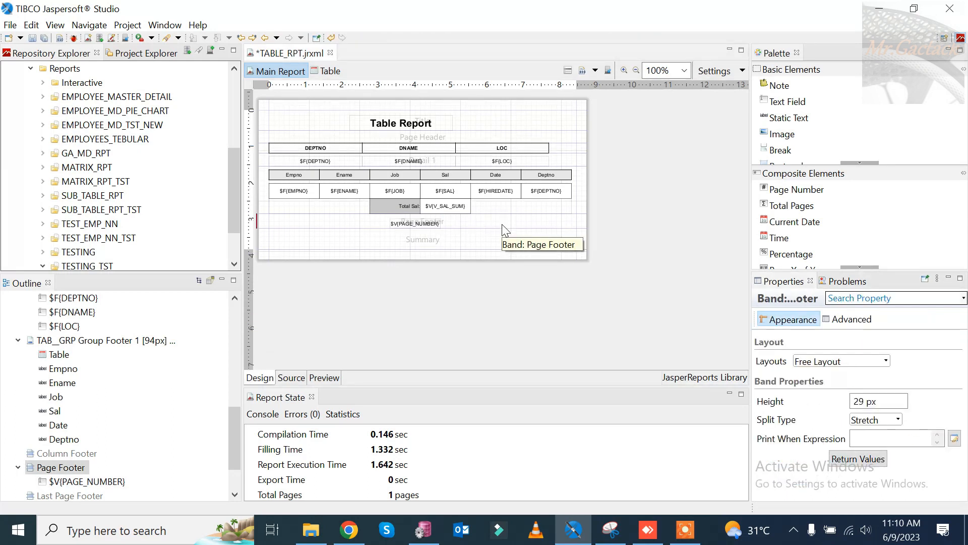
- Create a new report variable and name it V_TOTAL_DEPT
scroll(145, 342, up, 3)
scroll(145, 342, up, 5)
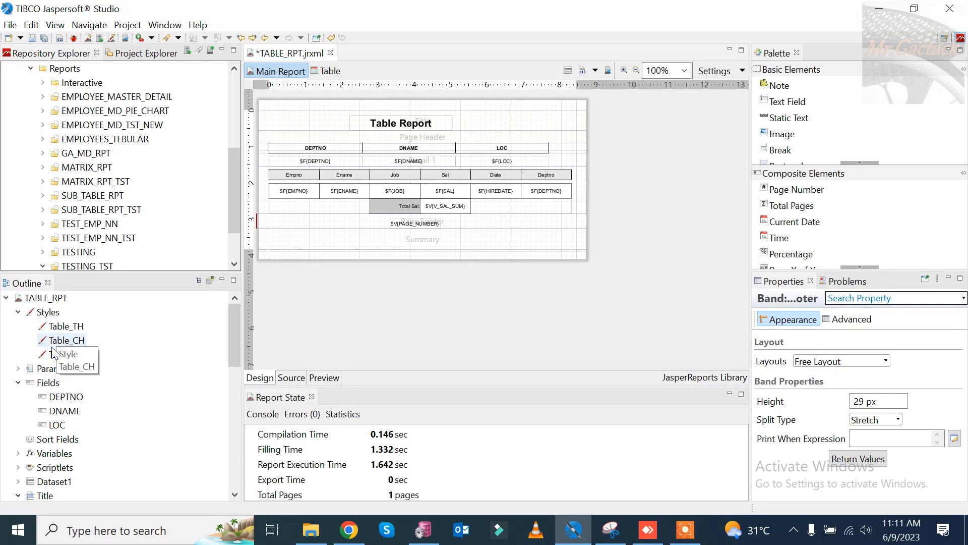
scroll(50, 373, down, 2)
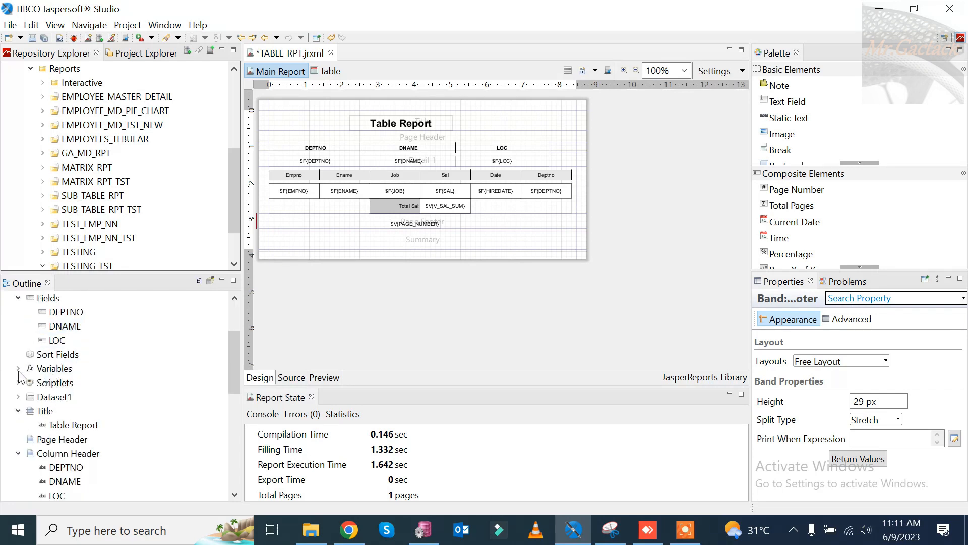
click(18, 368)
scroll(66, 383, down, 2)
scroll(66, 383, up, 2)
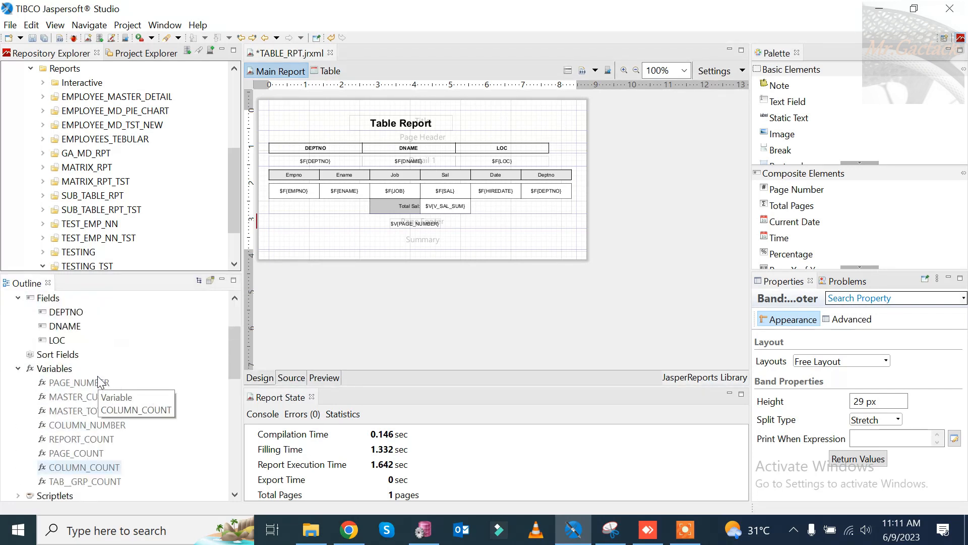
right_click(62, 372)
click(113, 458)
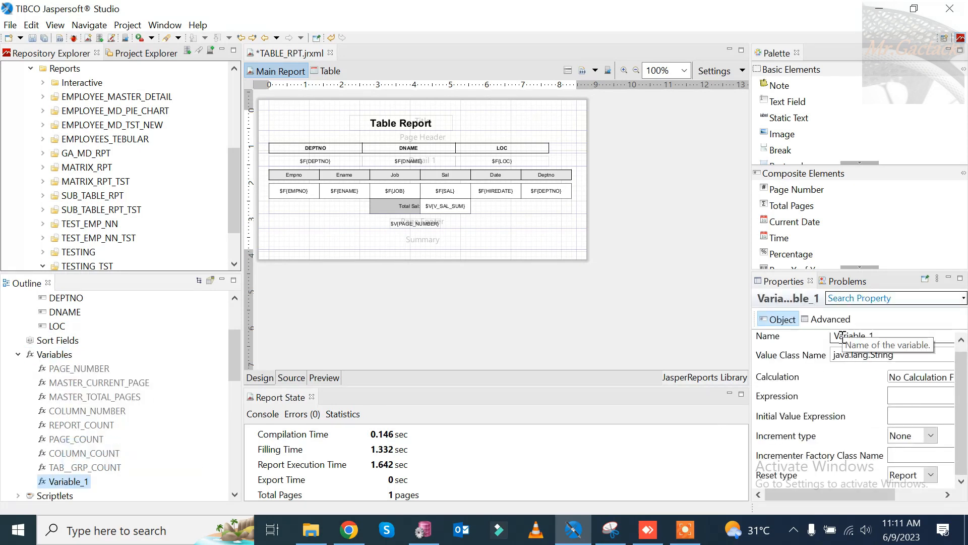
click(877, 337)
text(V_)
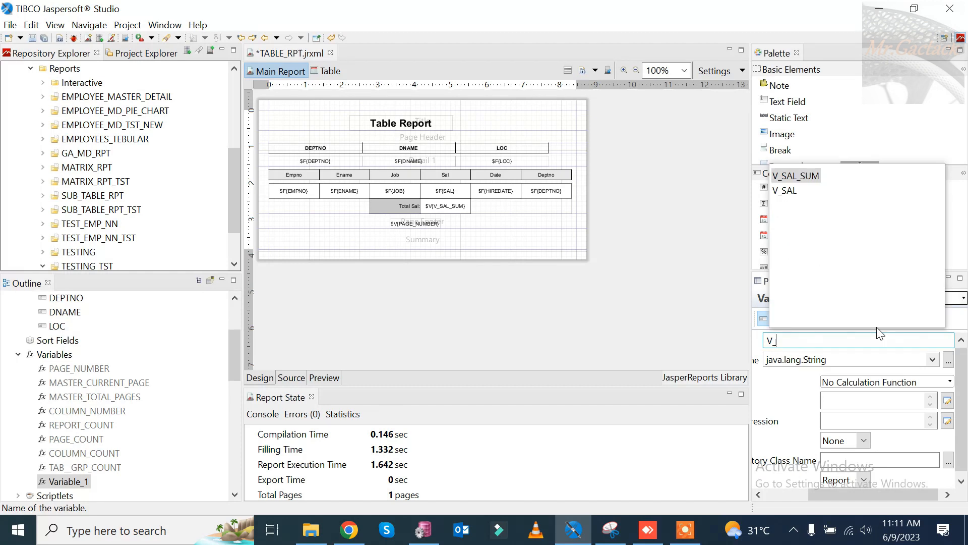
text(TOTAL_DEPT)
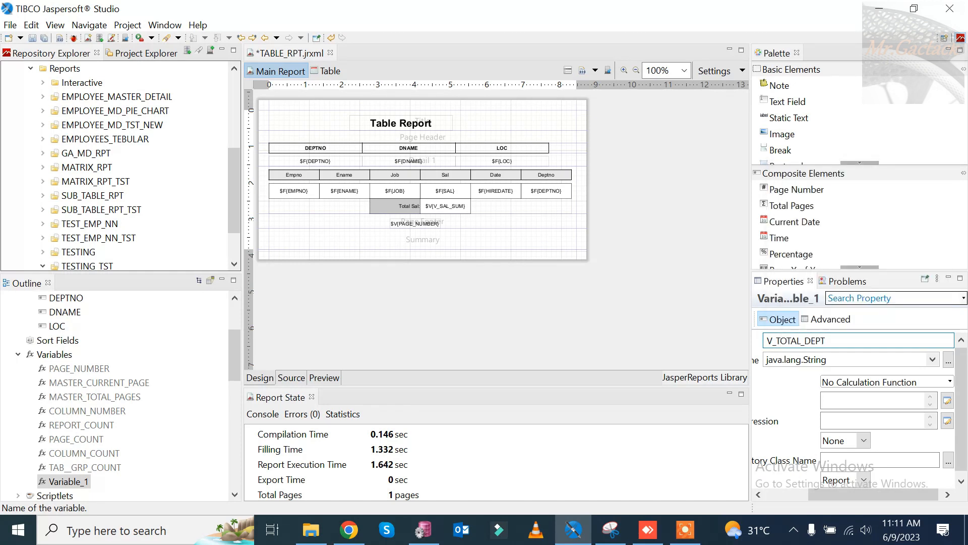
- Set the V_TOTAL_DEPT variable's value class to java.lang.Double and its calculation to Count
click(932, 362)
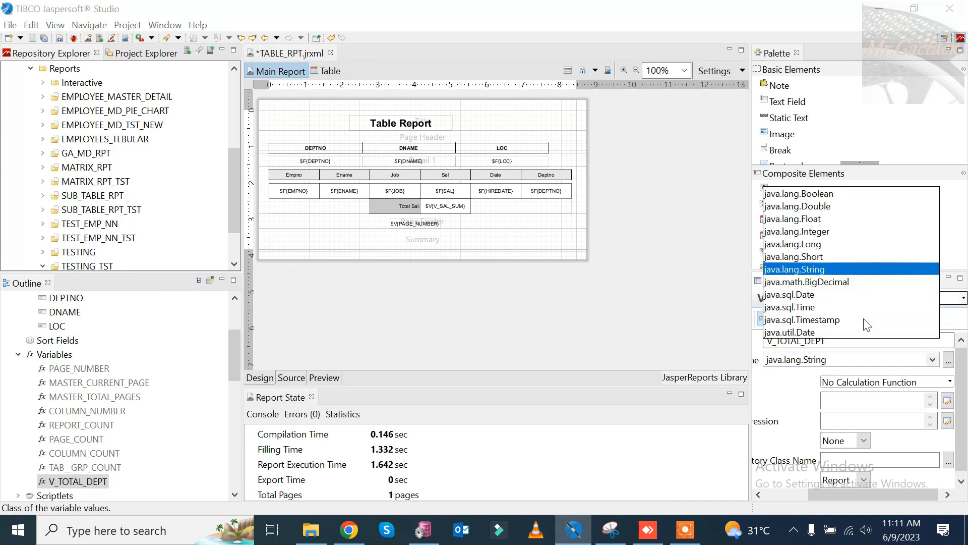
click(819, 207)
mouse_move(882, 496)
mouse_down()
mouse_move(830, 495)
mouse_move(883, 496)
mouse_up()
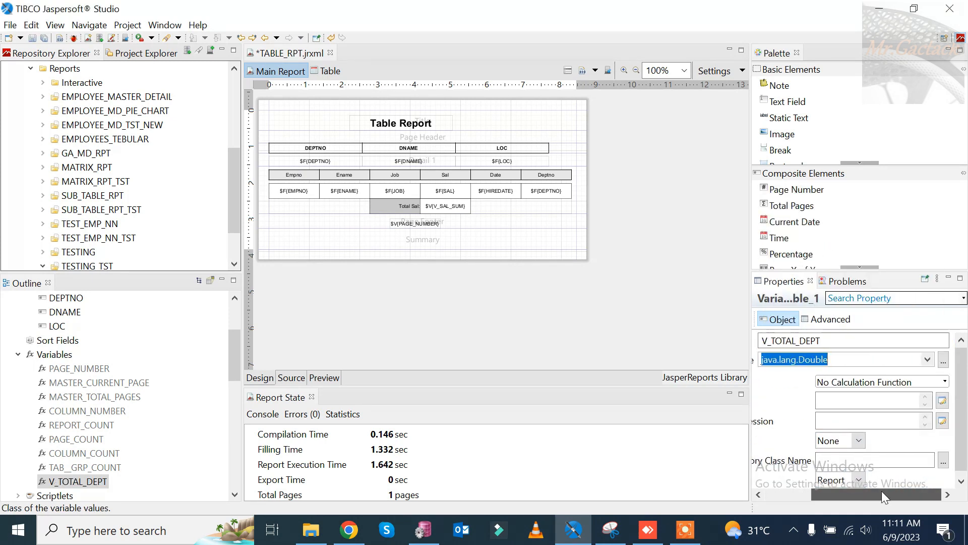
click(944, 386)
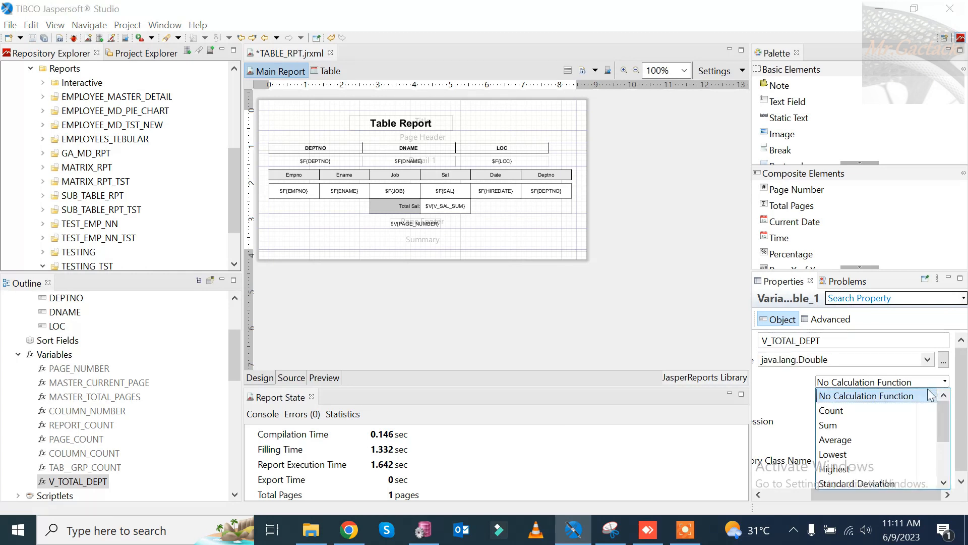
click(832, 410)
- Set the V_TOTAL_DEPT variable's expression to $F{DEPTNO} with Report as the reset type
mouse_move(891, 499)
mouse_down()
mouse_move(828, 495)
mouse_move(897, 489)
mouse_up()
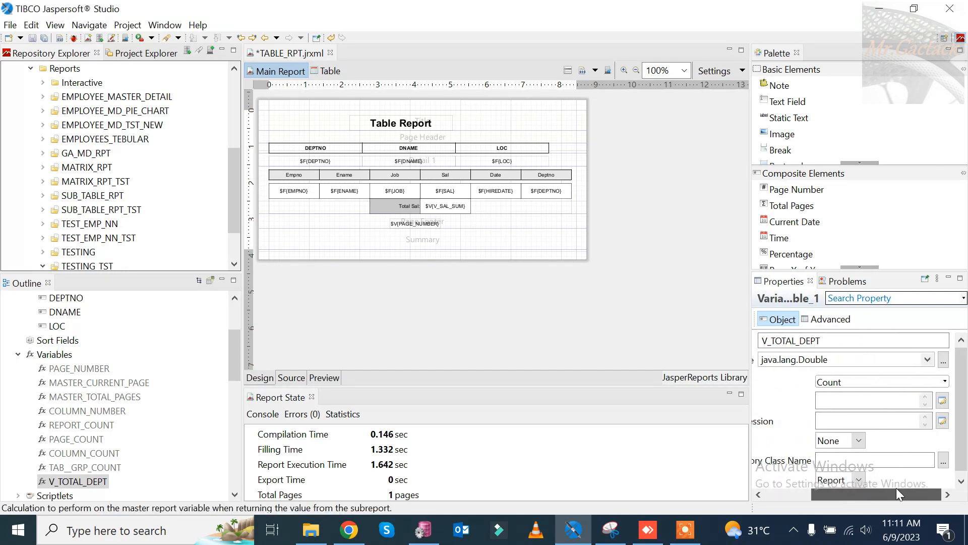
click(943, 401)
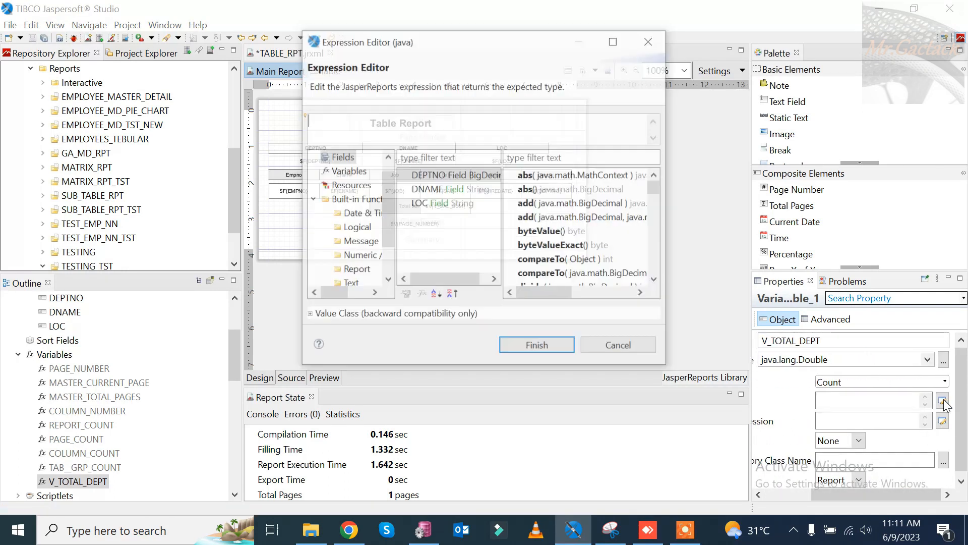
double_click(434, 177)
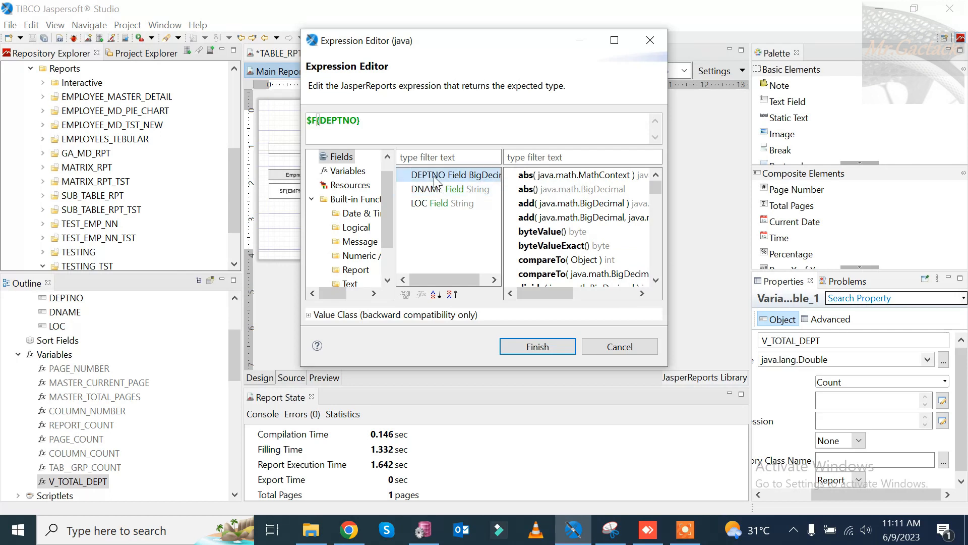
click(542, 348)
drag(817, 497, 770, 498)
click(931, 474)
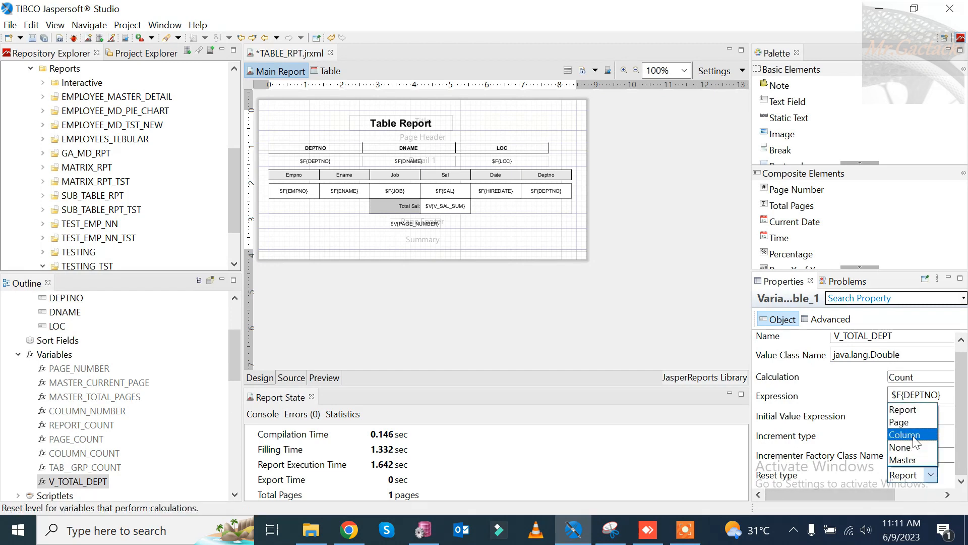
click(903, 409)
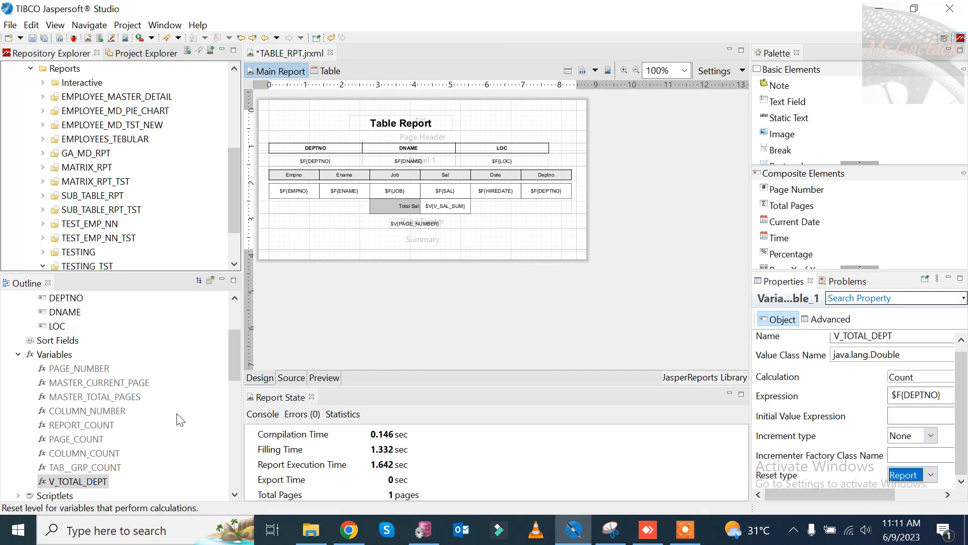
- Add the V_TOTAL_DEPT variable as a text field at the left margin of the Summary band
click(88, 482)
drag(89, 484, 306, 235)
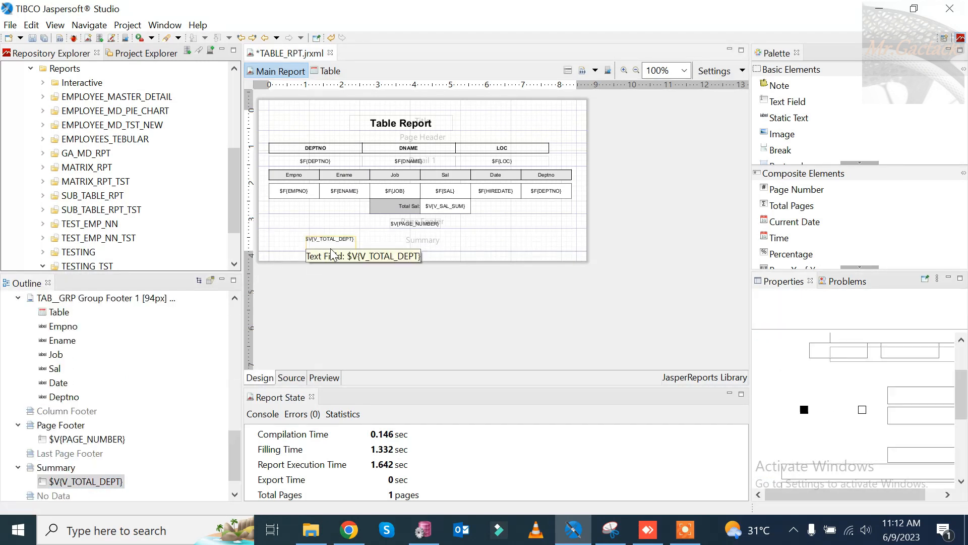
click(330, 249)
drag(330, 250, 309, 239)
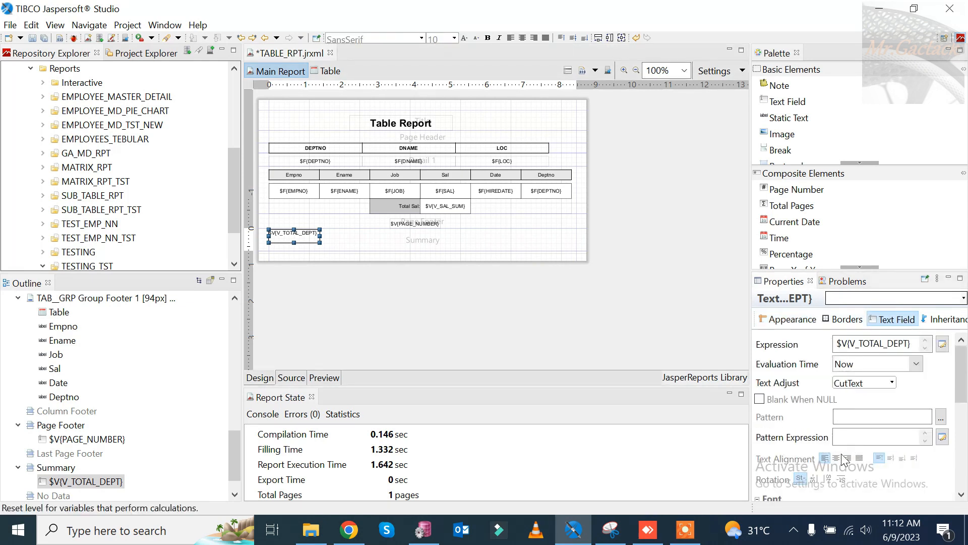
- Center the V_TOTAL_DEPT field's text horizontally and vertically, and shift the field right to leave room for a label
click(836, 458)
click(891, 458)
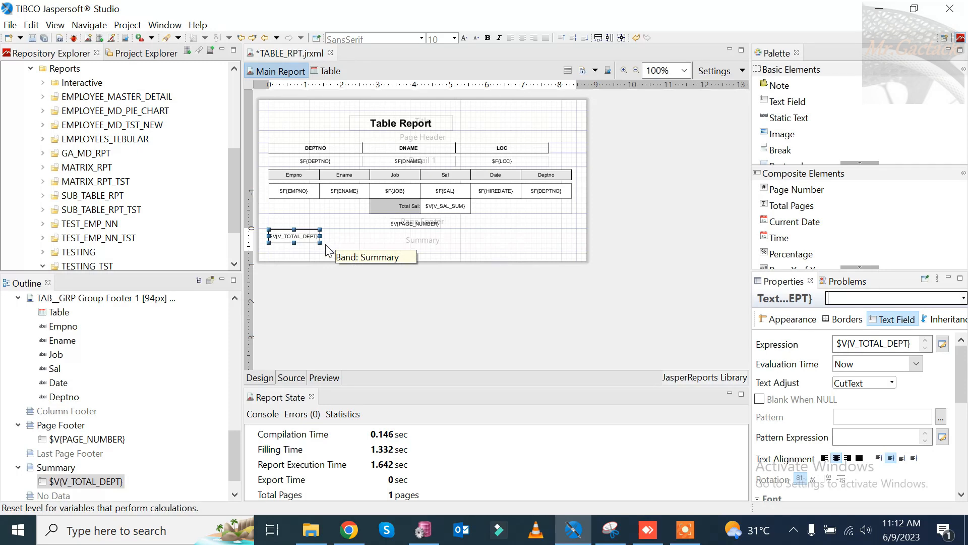
drag(315, 241, 356, 241)
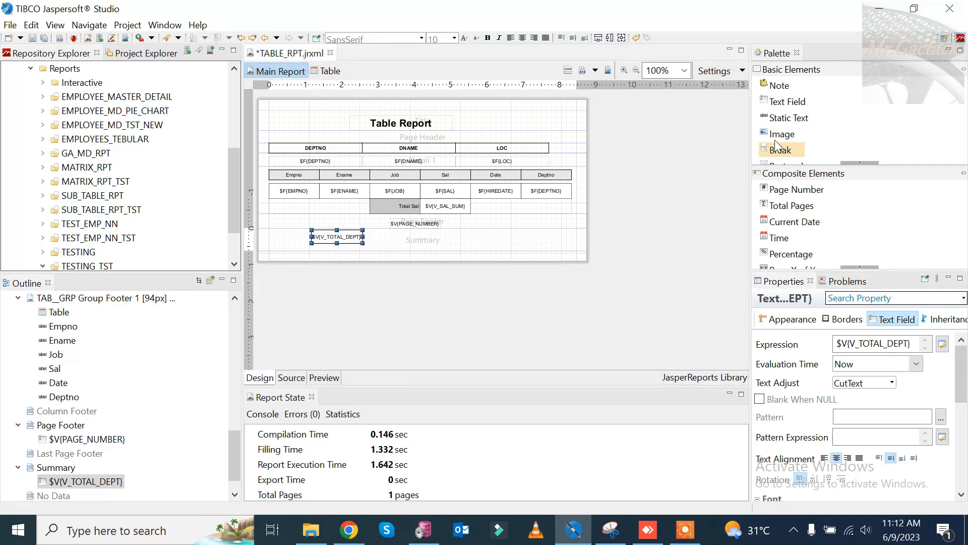
- Add a static text reading "Total Dept:" to the Summary band and fit it between the left margin and the V_TOTAL_DEPT field
click(786, 121)
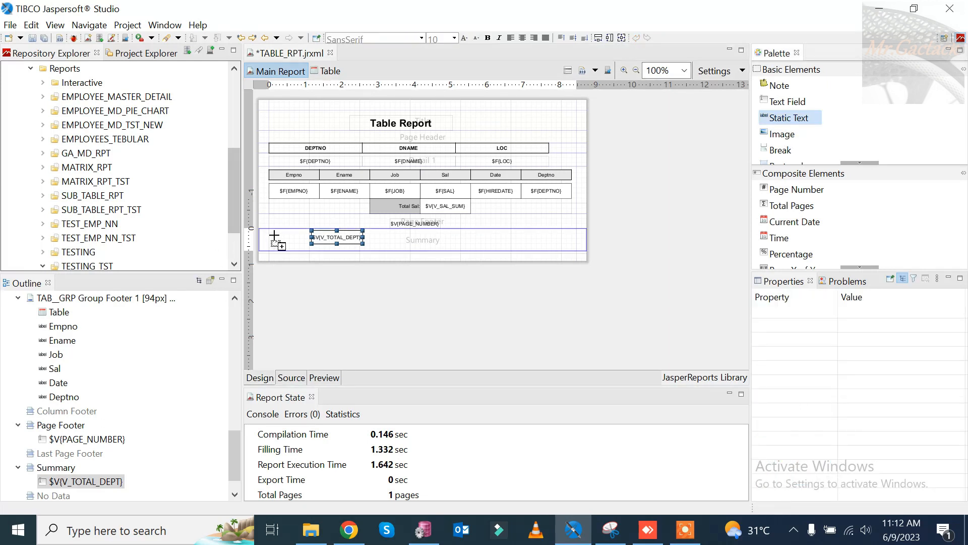
click(296, 249)
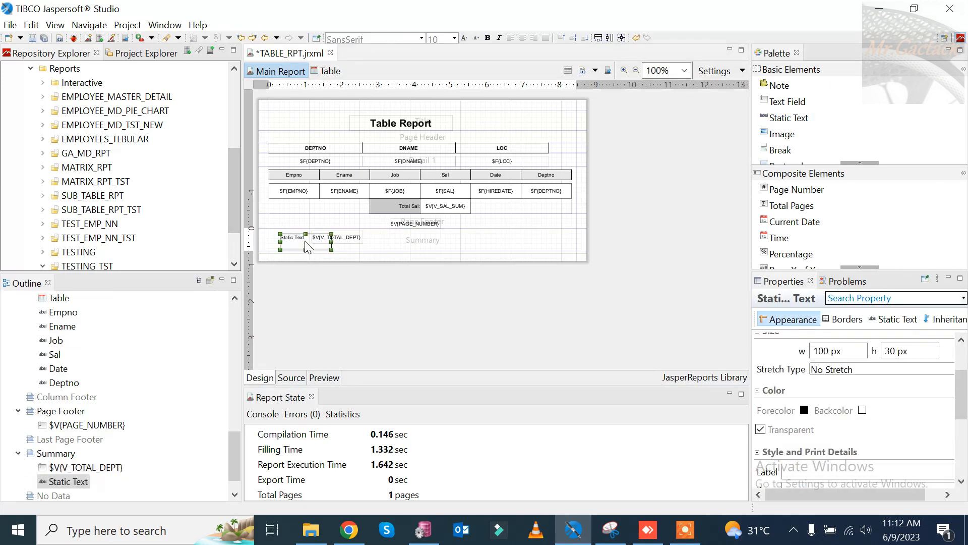
double_click(310, 242)
text(Total Dept)
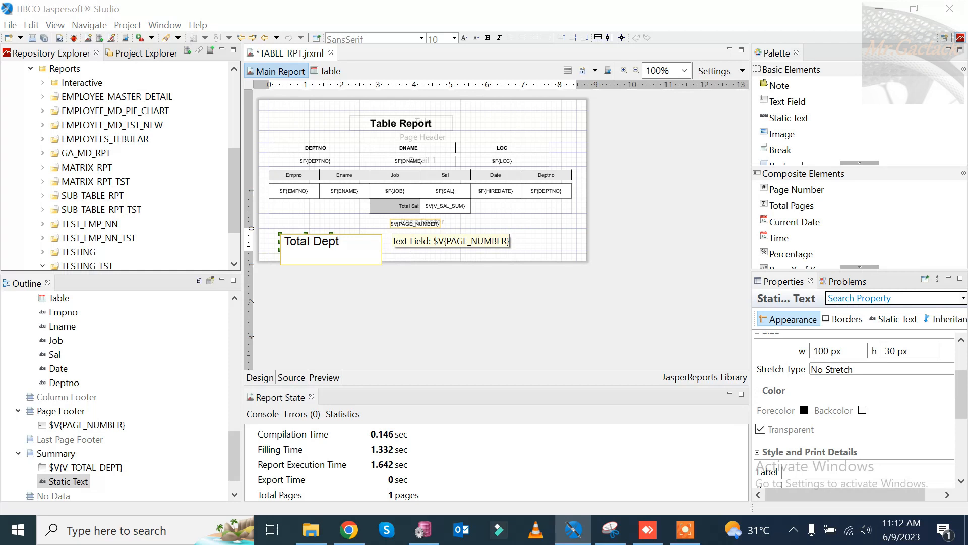
text(:)
click(411, 239)
drag(309, 244, 299, 247)
click(331, 268)
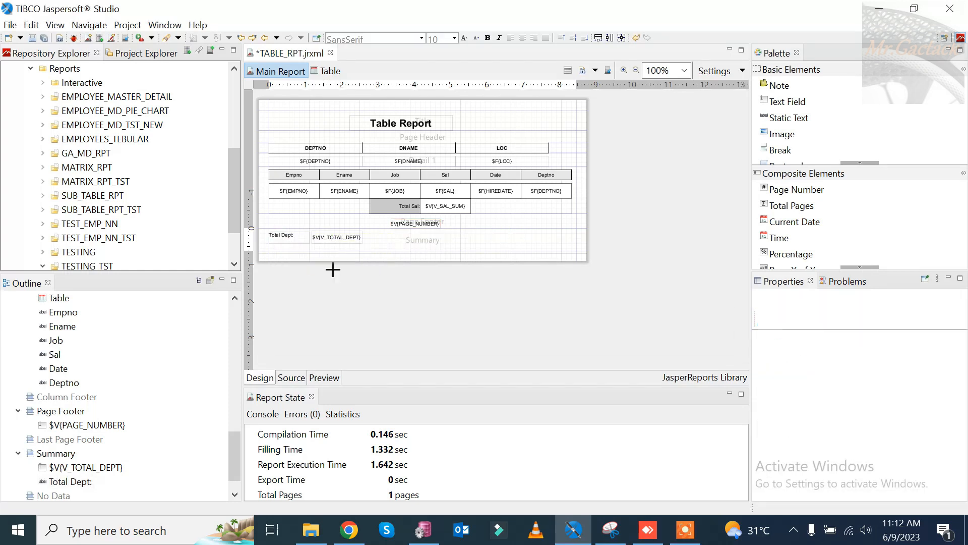
- Align the "Total Dept:" label's text to the right and center it vertically
click(298, 244)
click(889, 320)
click(836, 369)
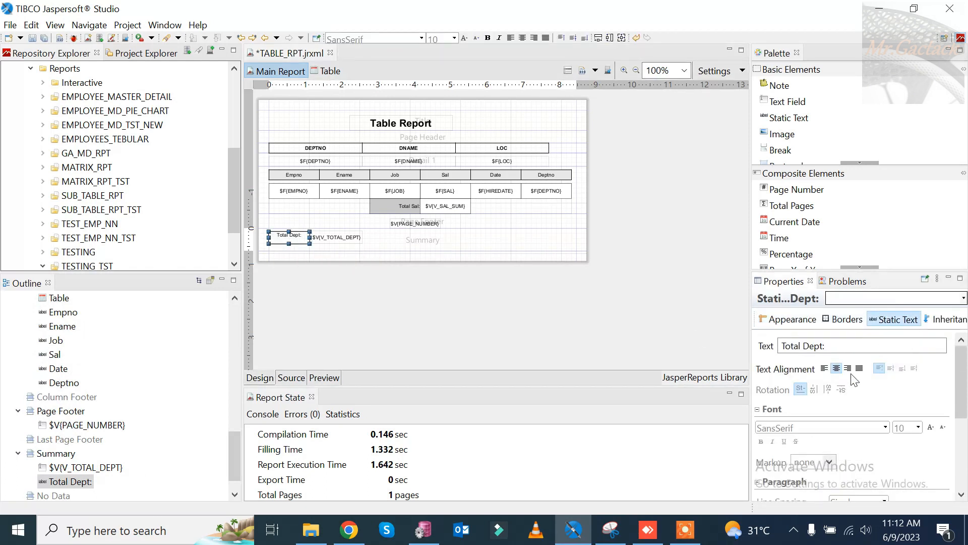
click(892, 369)
click(848, 368)
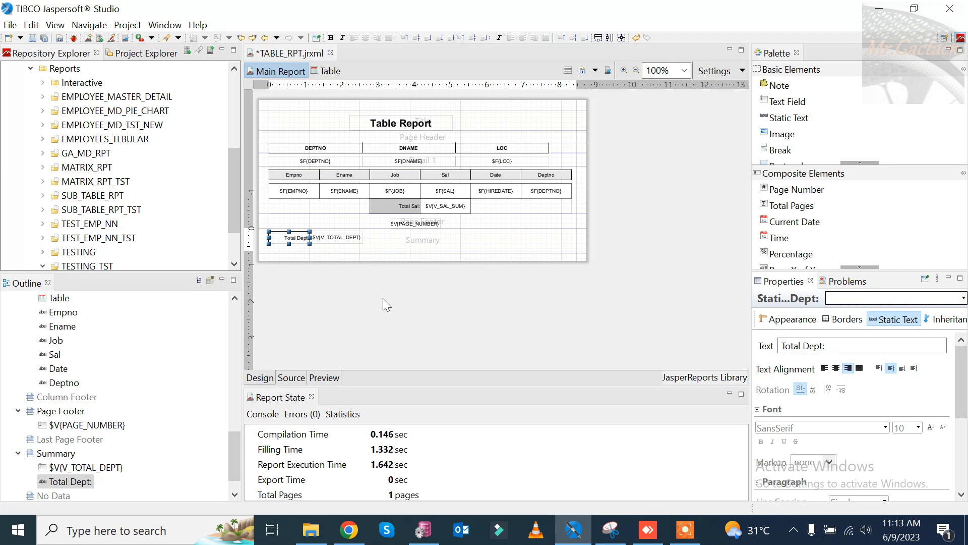
- Left-align the V_TOTAL_DEPT field's text and shrink the Summary band to 30 px
click(401, 251)
click(358, 242)
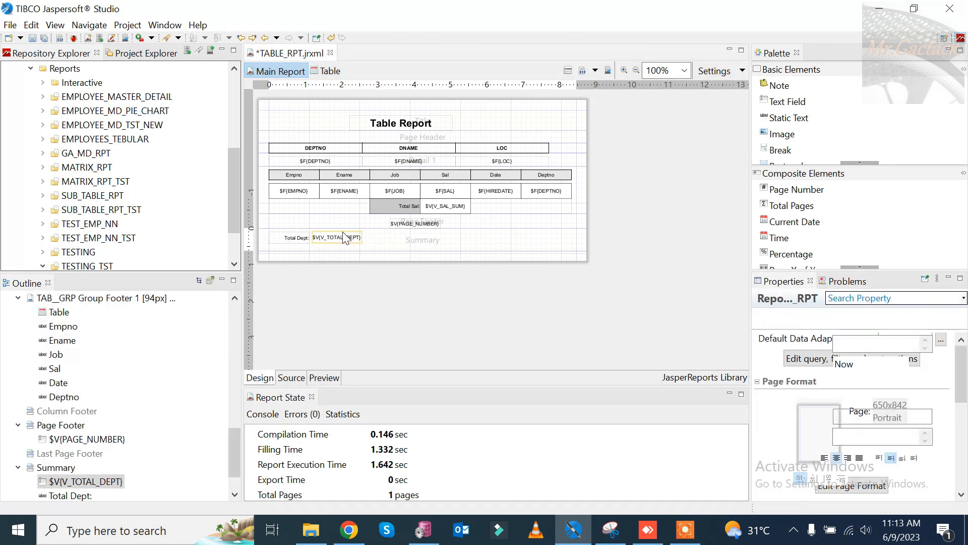
click(826, 458)
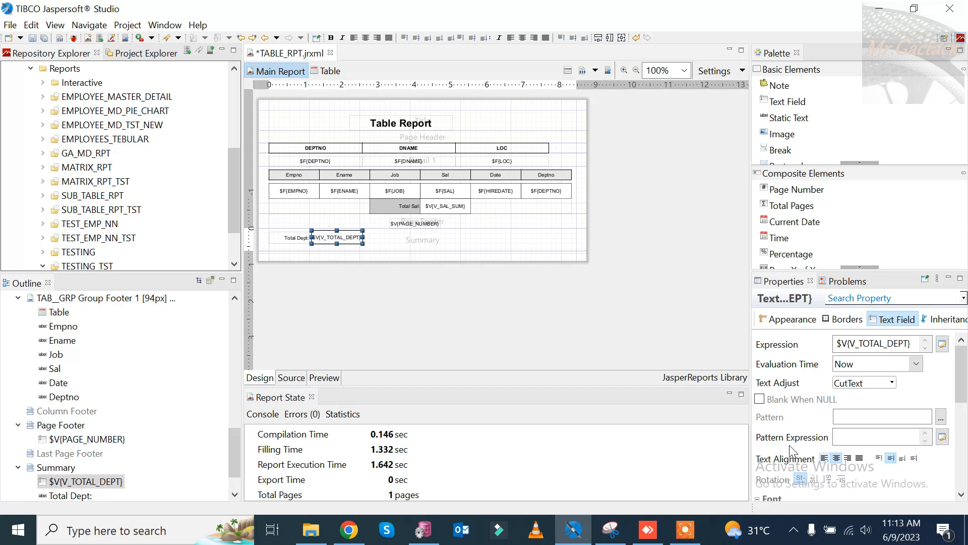
drag(460, 250, 458, 244)
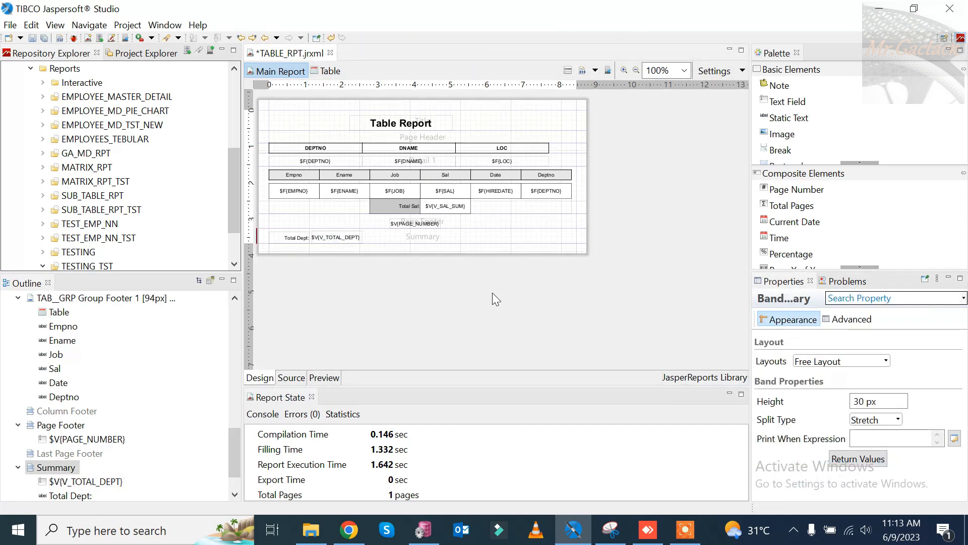
- Preview the report at a different zoom level and examine the department rows, employee table and totals
scroll(492, 292, up, 1)
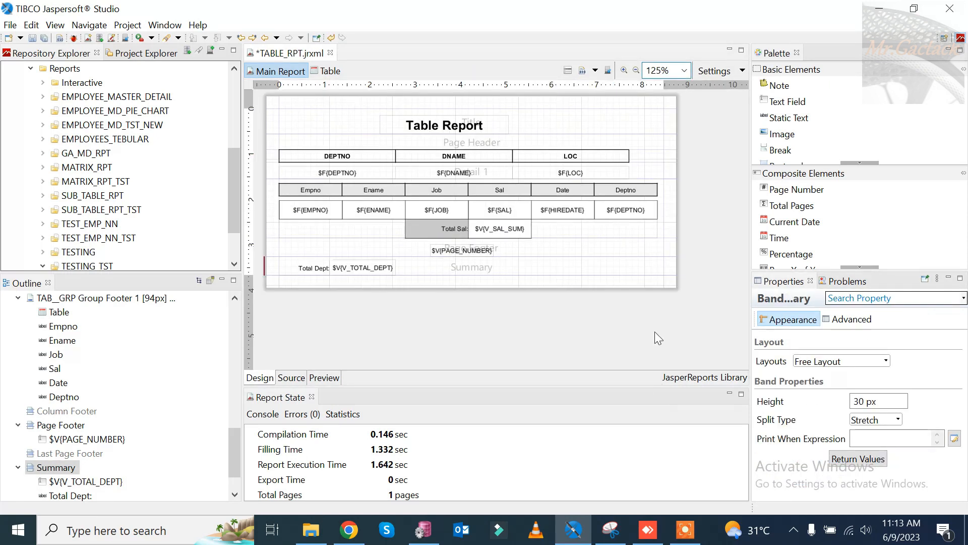
click(325, 378)
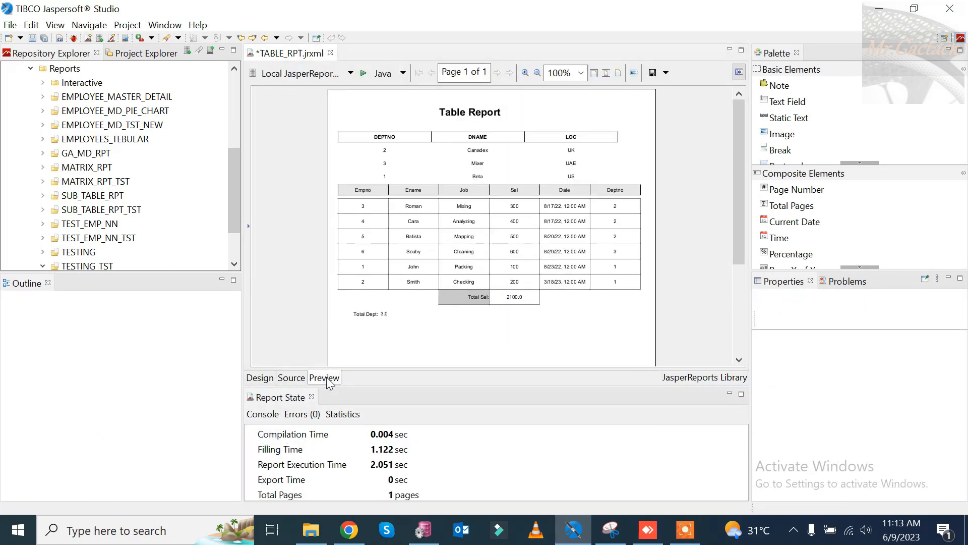
click(581, 72)
click(566, 118)
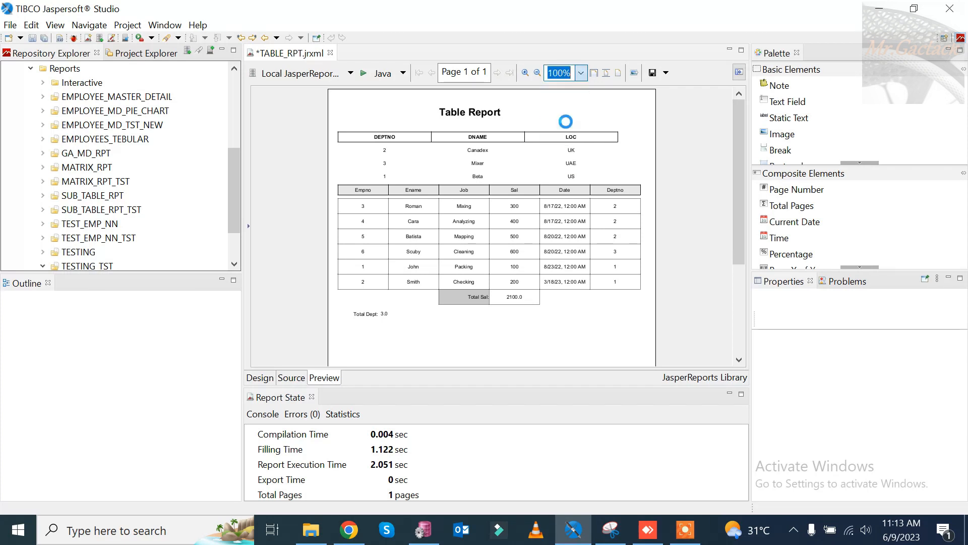
mouse_move(740, 181)
mouse_down()
mouse_move(735, 204)
mouse_move(734, 190)
mouse_up()
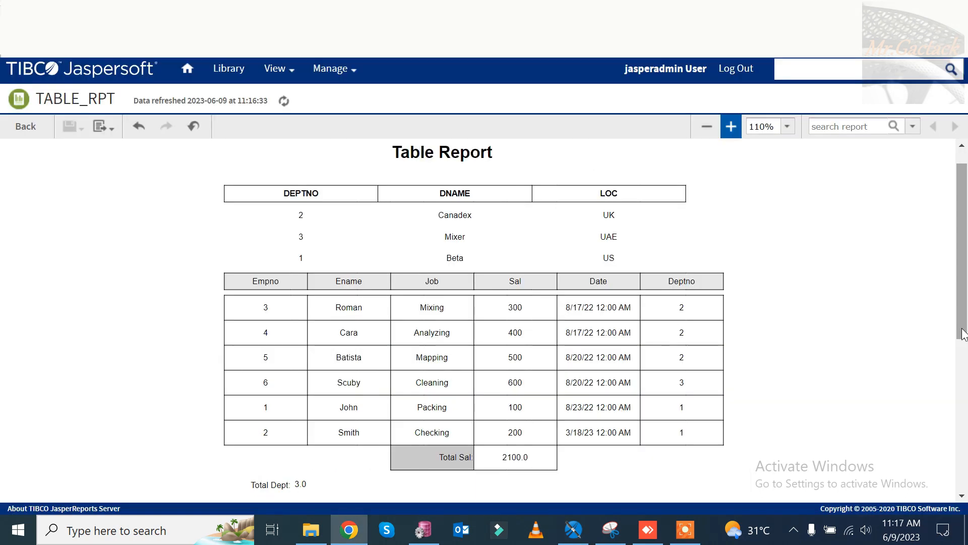